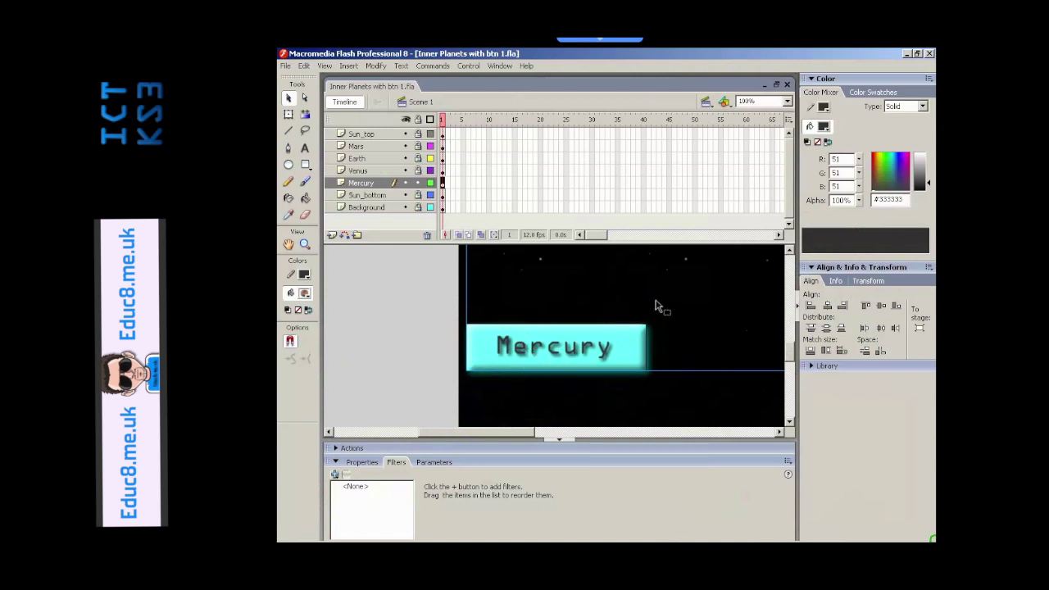
# Step: Duplicate the Mercury button inside the Mercury movie clip as a new symbol named Venus_btn
pyautogui.click(787, 102)
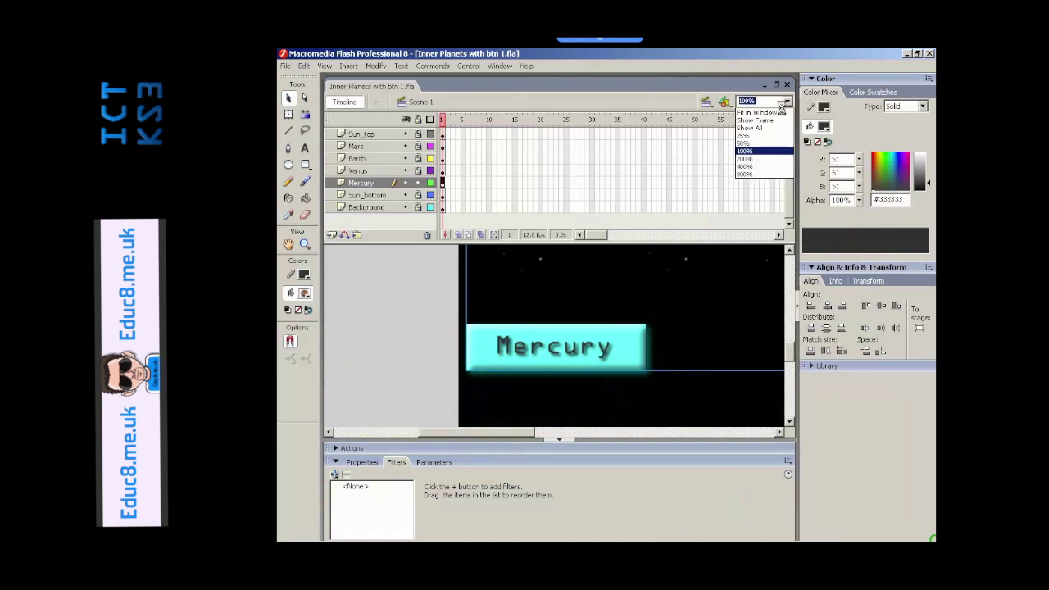
pyautogui.click(769, 113)
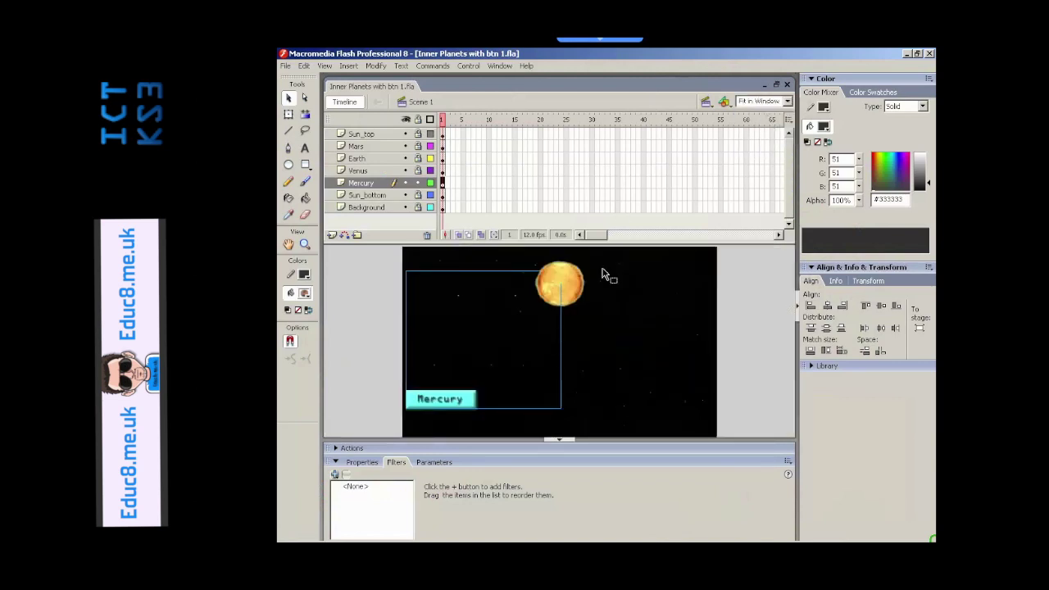
pyautogui.doubleClick(456, 407)
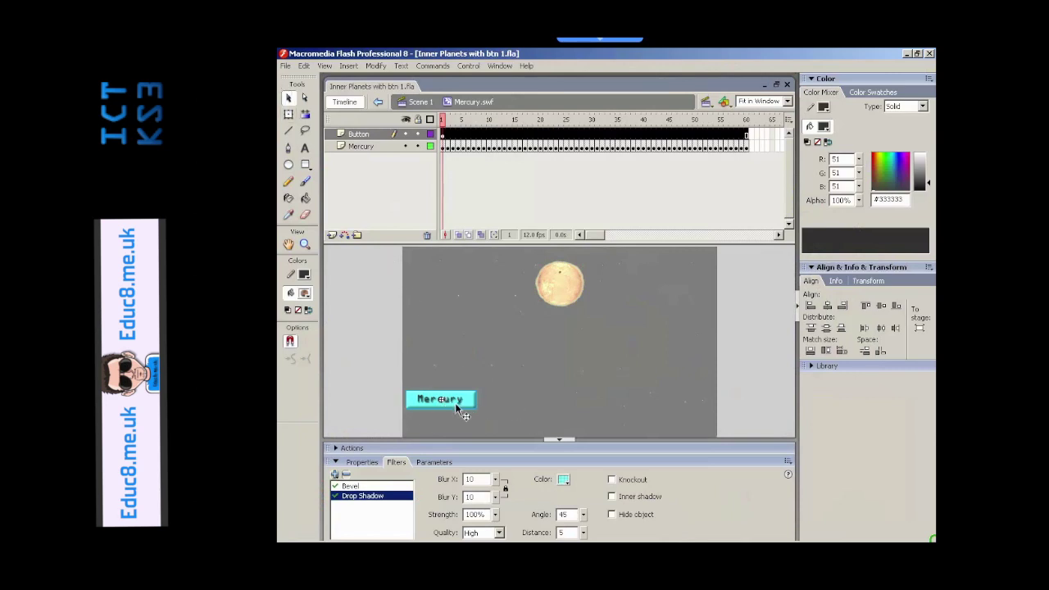
pyautogui.rightClick(457, 400)
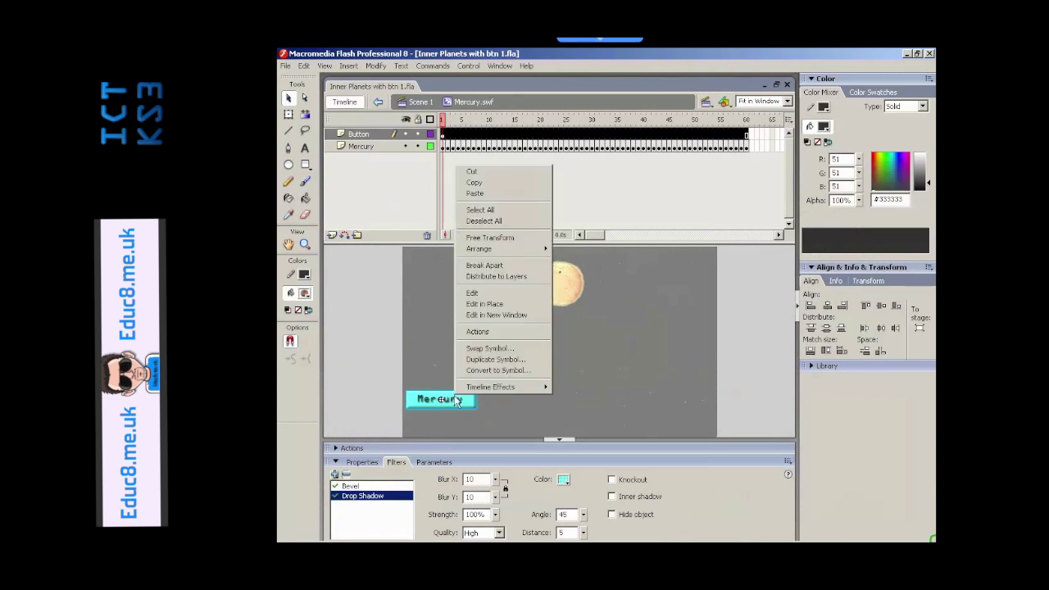
pyautogui.click(517, 359)
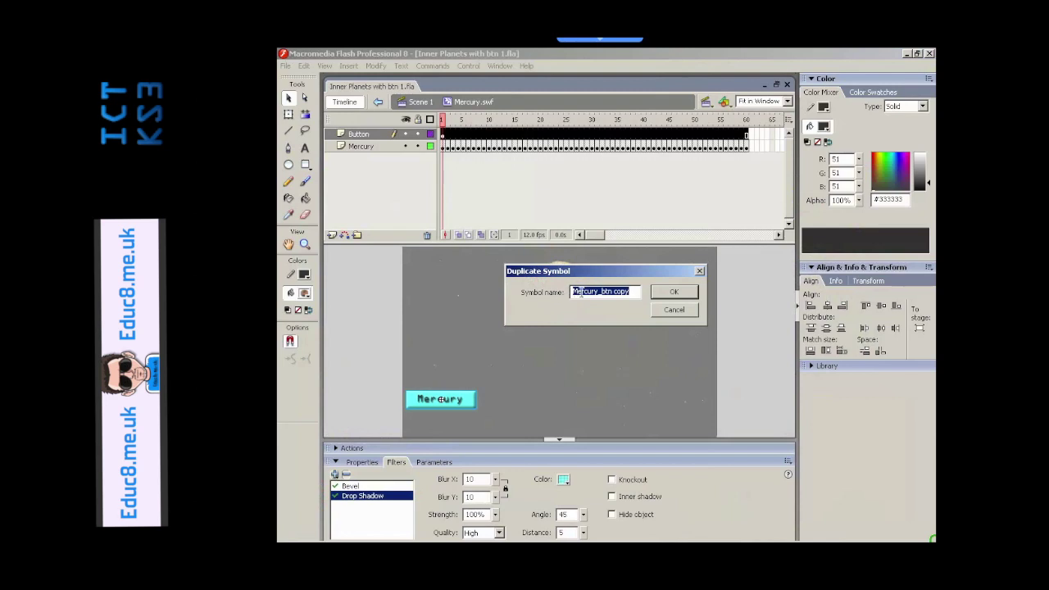
pyautogui.click(633, 291)
pyautogui.moveTo(536, 292); pyautogui.dragTo(536, 294)
pyautogui.write('Venus_btn')
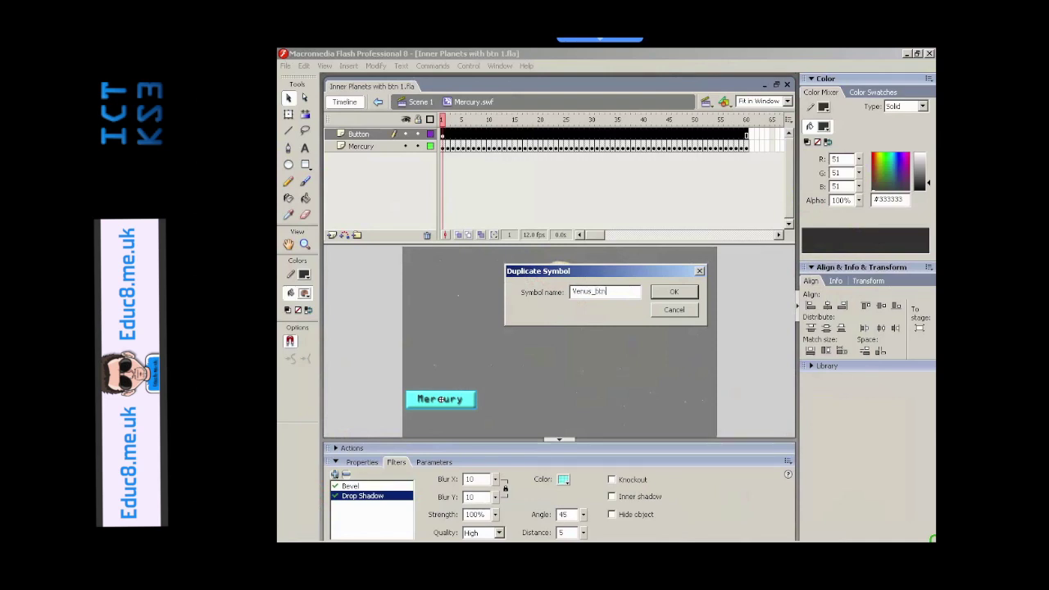
pyautogui.click(663, 297)
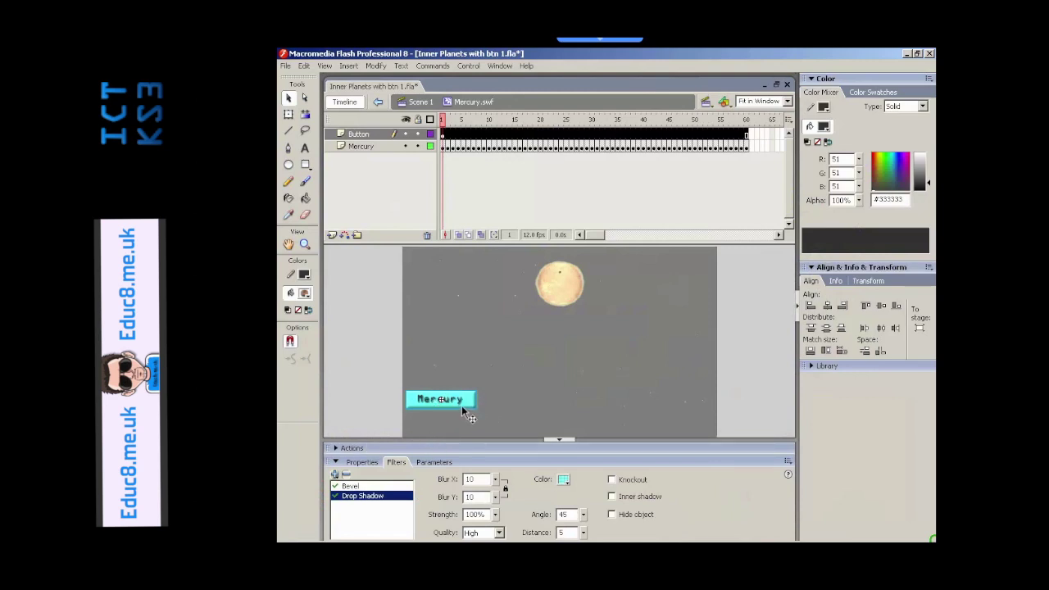
# Step: Swap the button instance inside the Mercury movie clip back to the Mercury_btn symbol
pyautogui.click(363, 462)
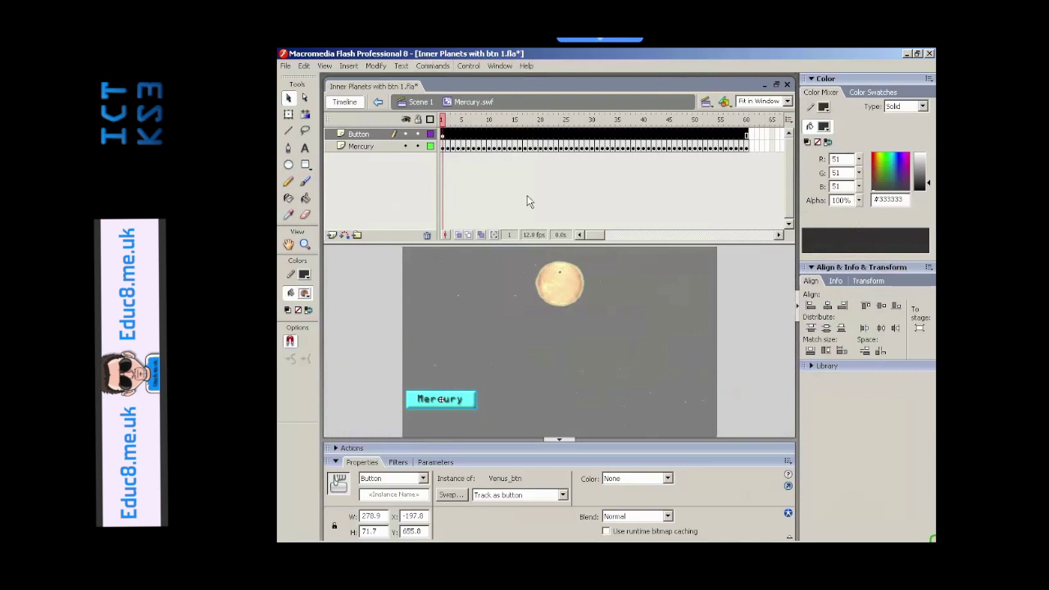
pyautogui.rightClick(452, 403)
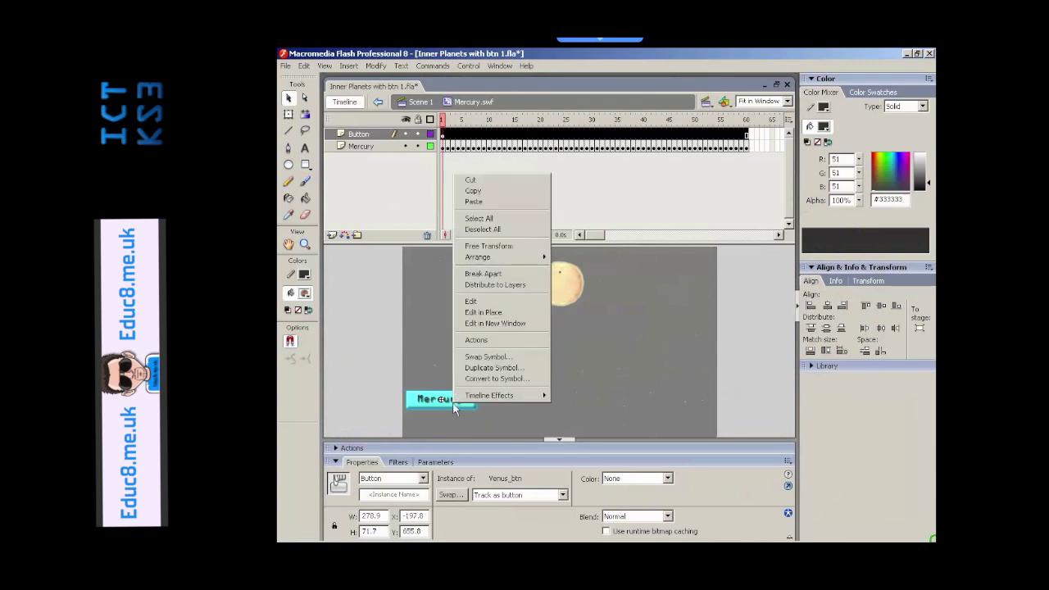
pyautogui.click(490, 358)
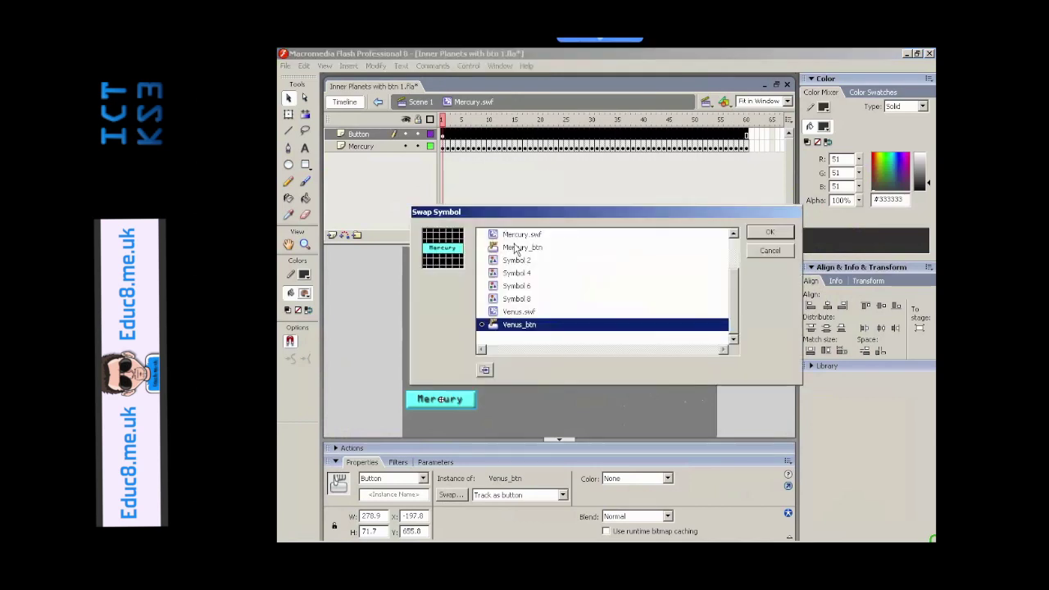
pyautogui.click(518, 248)
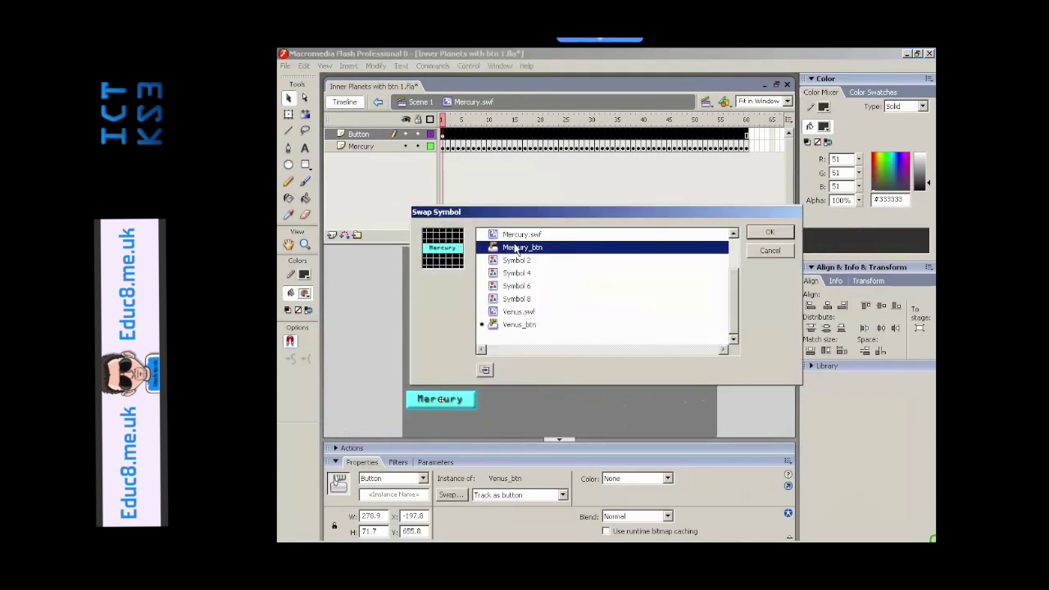
pyautogui.click(771, 233)
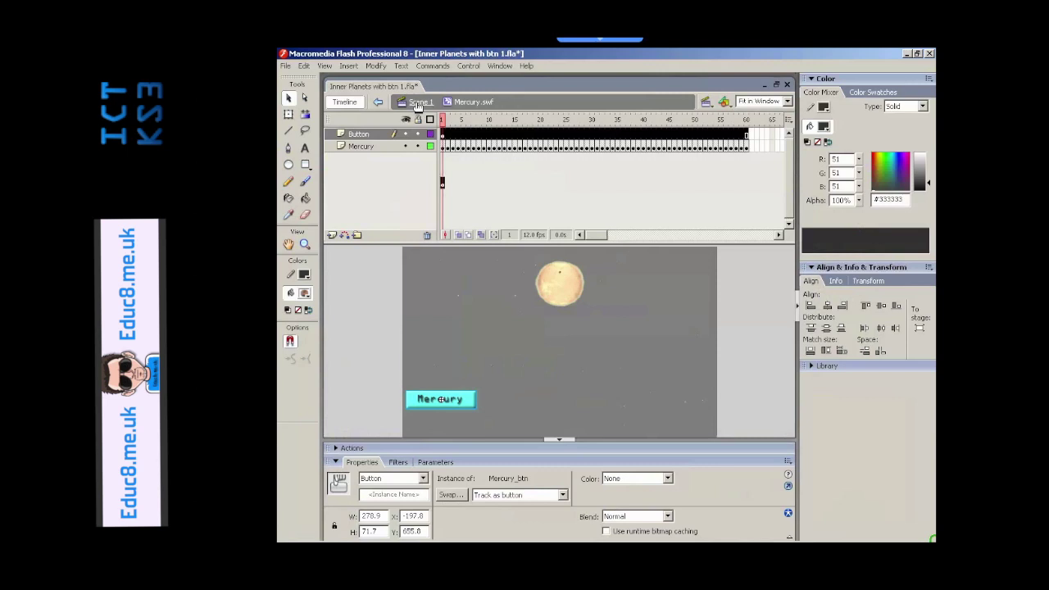
# Step: In Scene 1, lock the Mercury layer, unlock the Venus layer and hide every layer except Venus
pyautogui.click(418, 103)
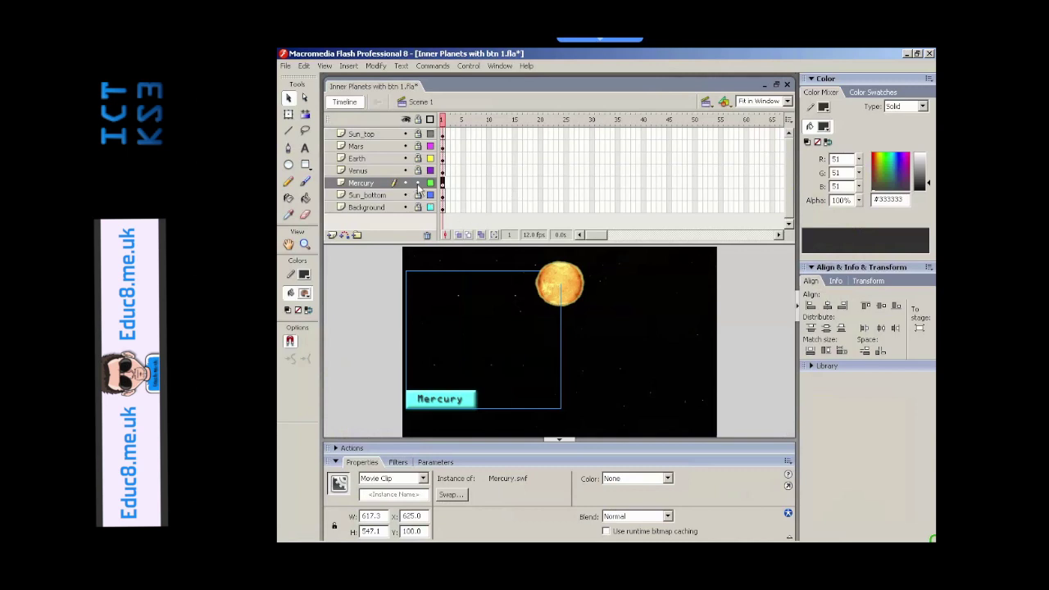
pyautogui.click(417, 185)
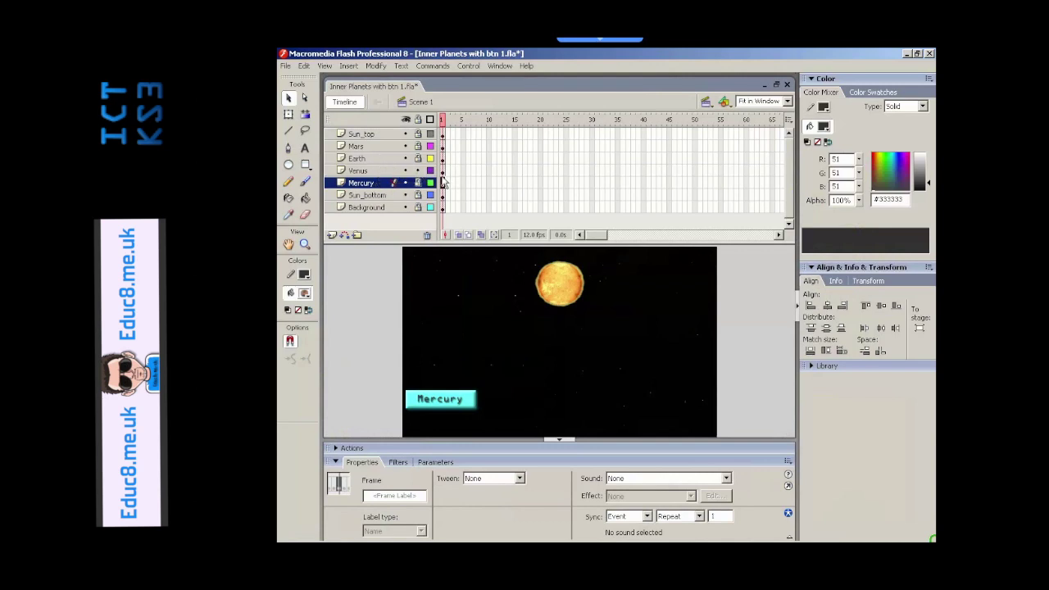
pyautogui.click(442, 170)
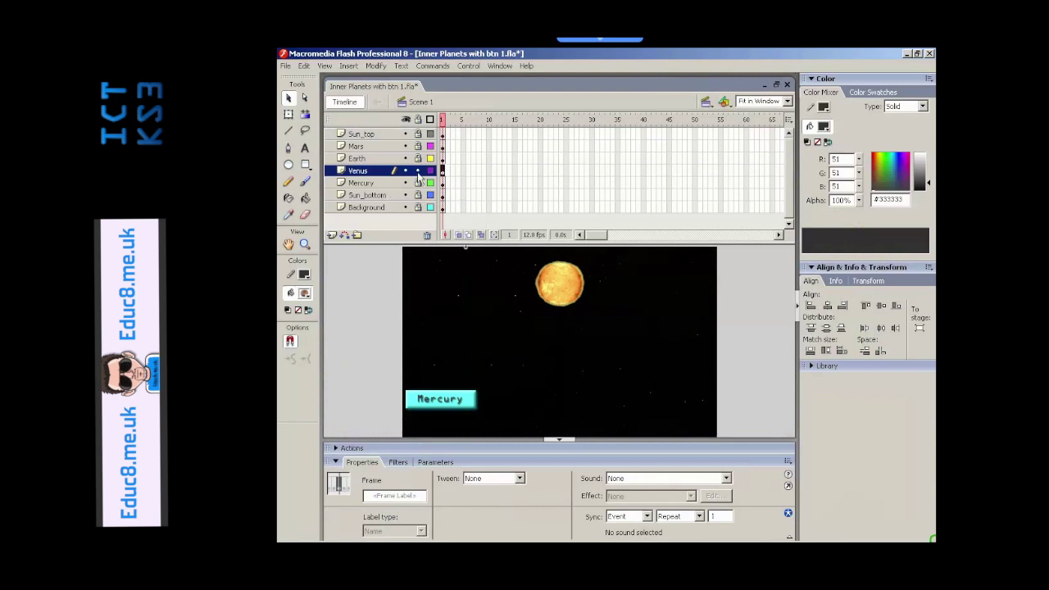
pyautogui.click(406, 120)
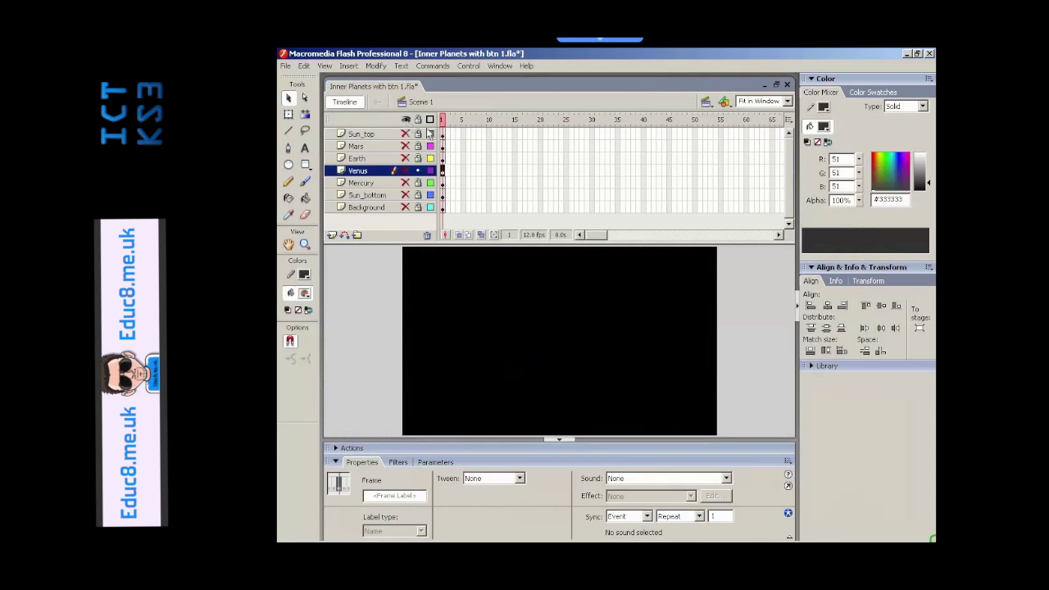
pyautogui.click(405, 170)
# Step: Open the Venus movie clip for editing and rename its layer venus
pyautogui.doubleClick(559, 273)
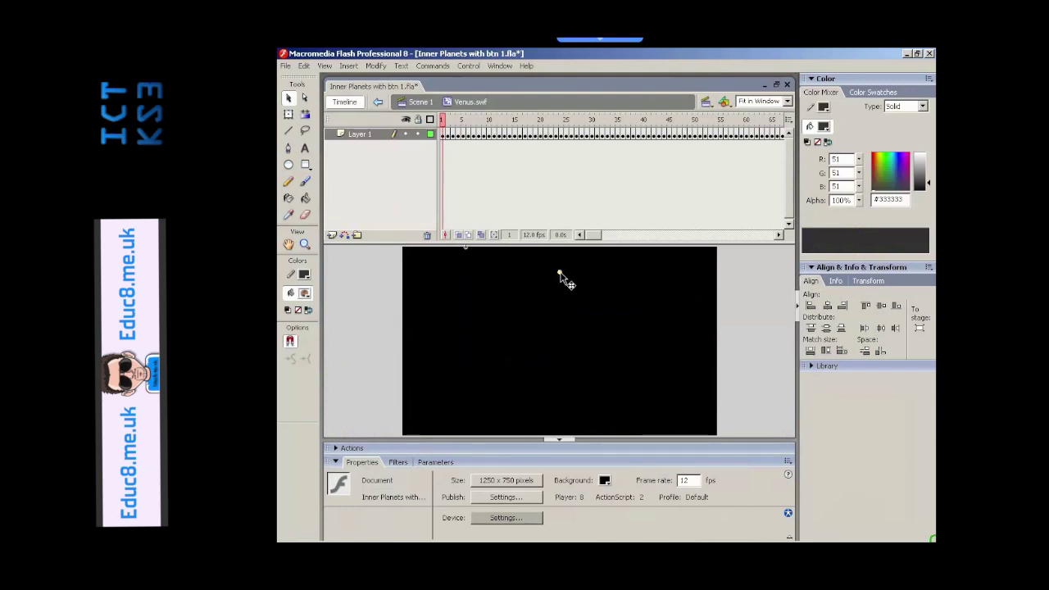
pyautogui.doubleClick(359, 134)
pyautogui.write('venus')
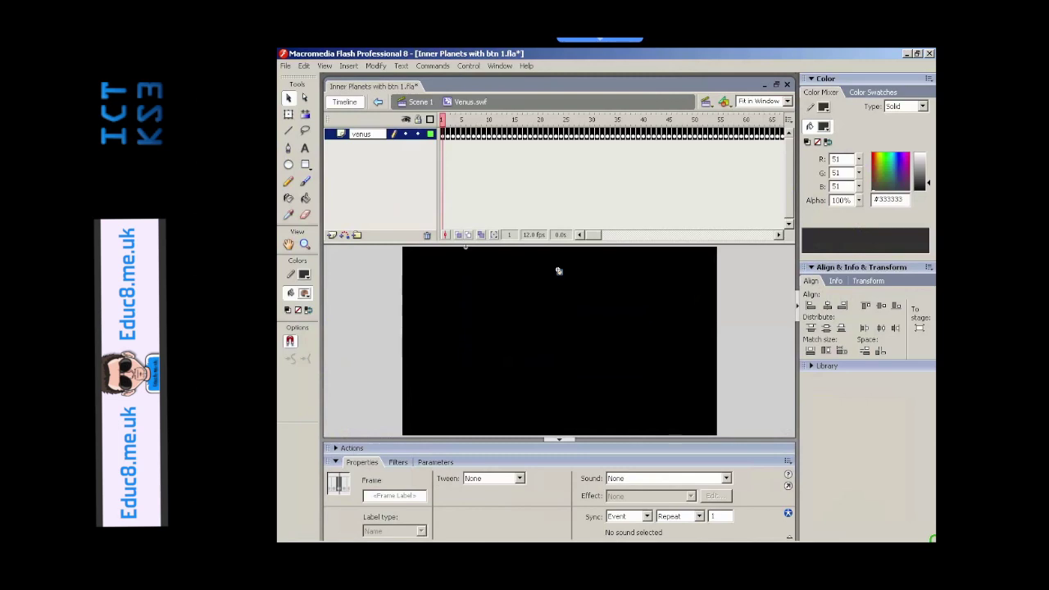
pyautogui.click(559, 270)
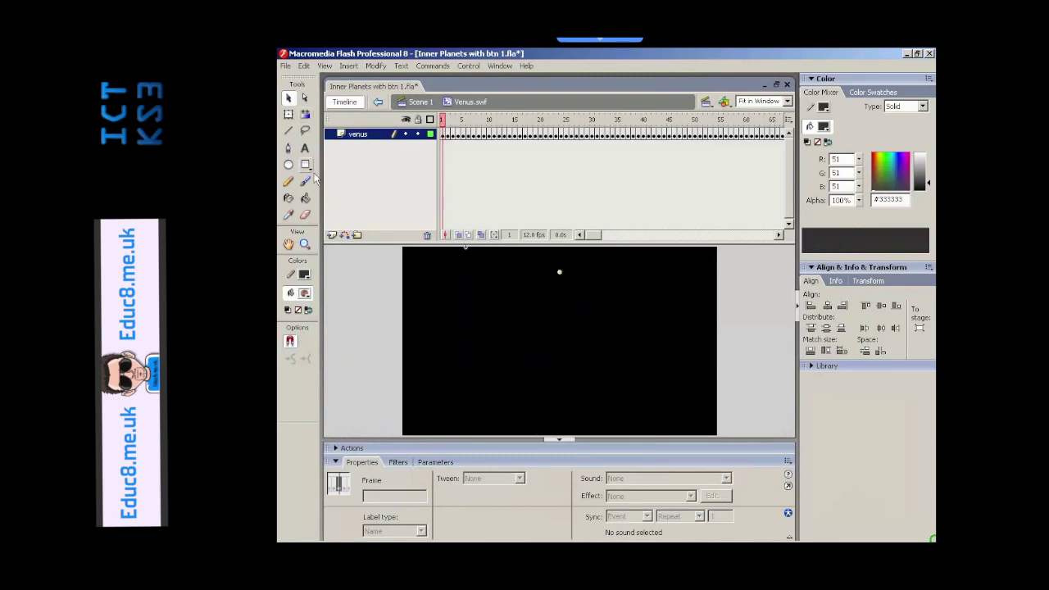
# Step: Add a new layer named button above the venus layer in the Venus movie clip
pyautogui.click(332, 235)
pyautogui.doubleClick(361, 136)
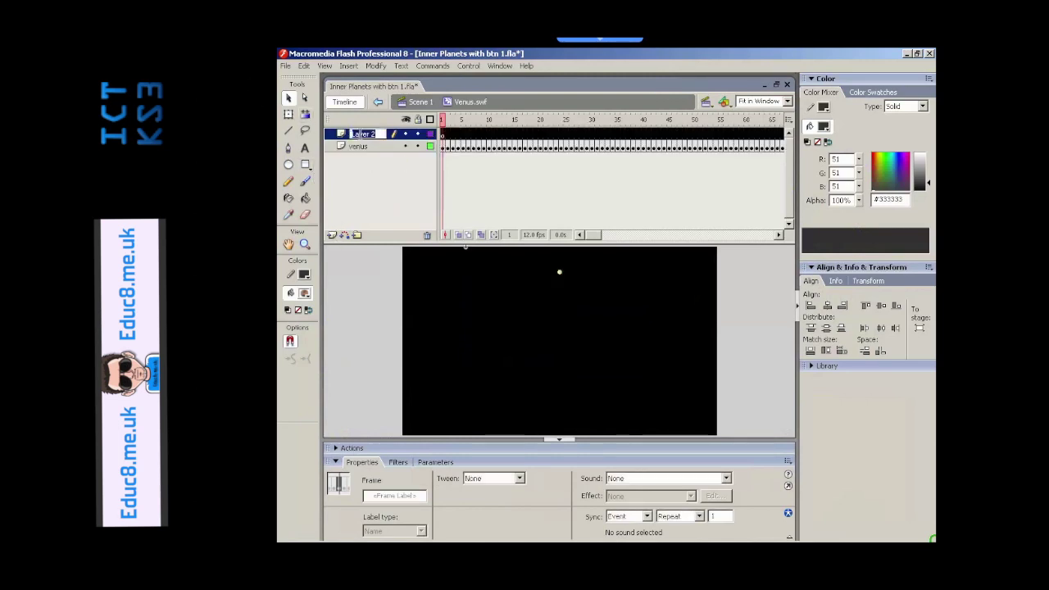
pyautogui.write('button')
pyautogui.press('Return')
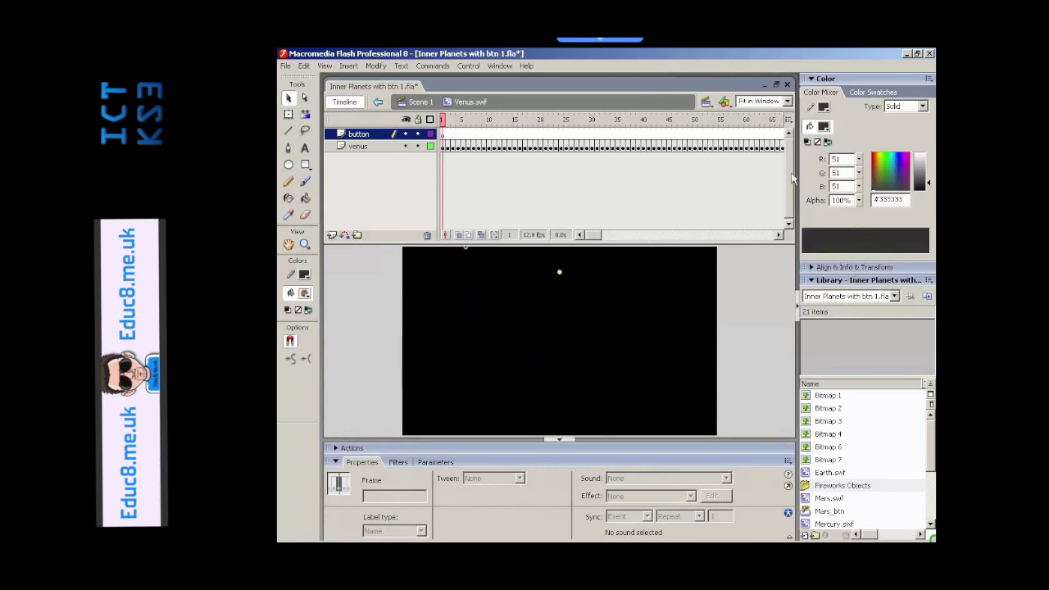
# Step: Place the Venus_btn symbol from the library on the button layer, near the bottom middle of the stage
pyautogui.click(499, 67)
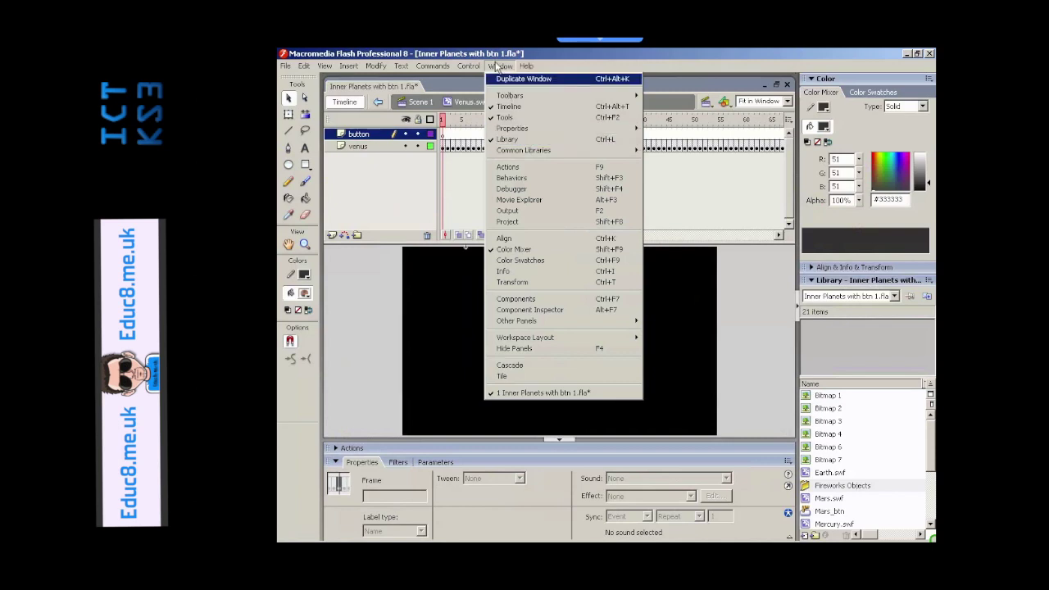
pyautogui.click(499, 67)
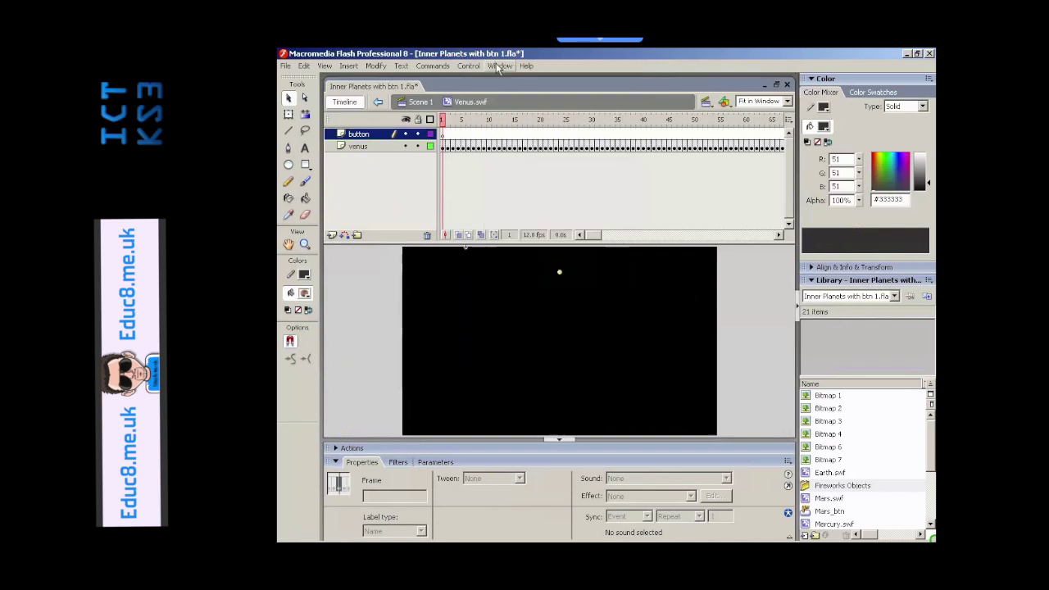
pyautogui.click(932, 492)
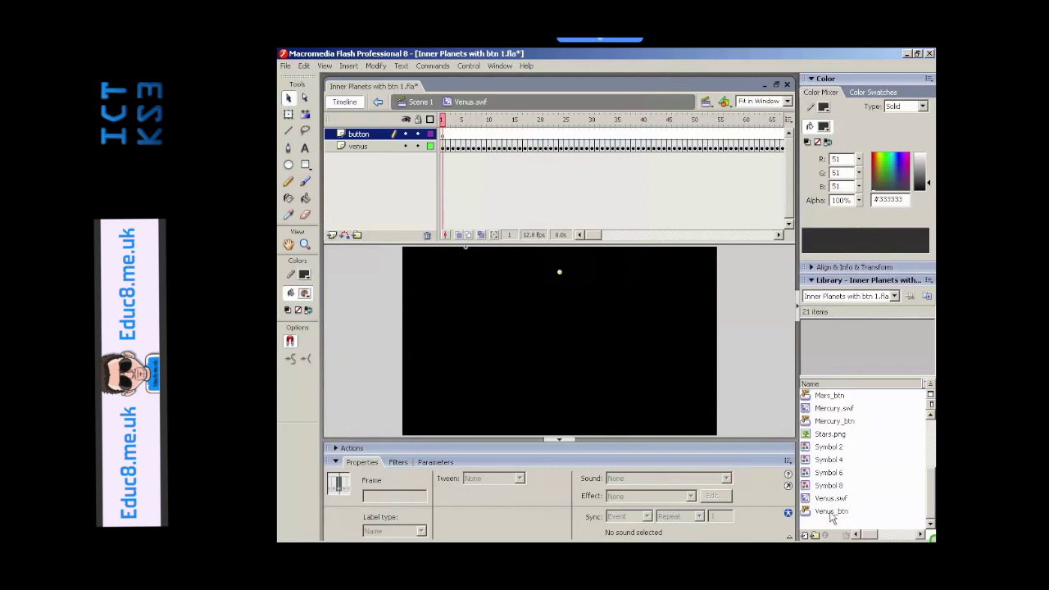
pyautogui.moveTo(831, 511); pyautogui.dragTo(528, 403)
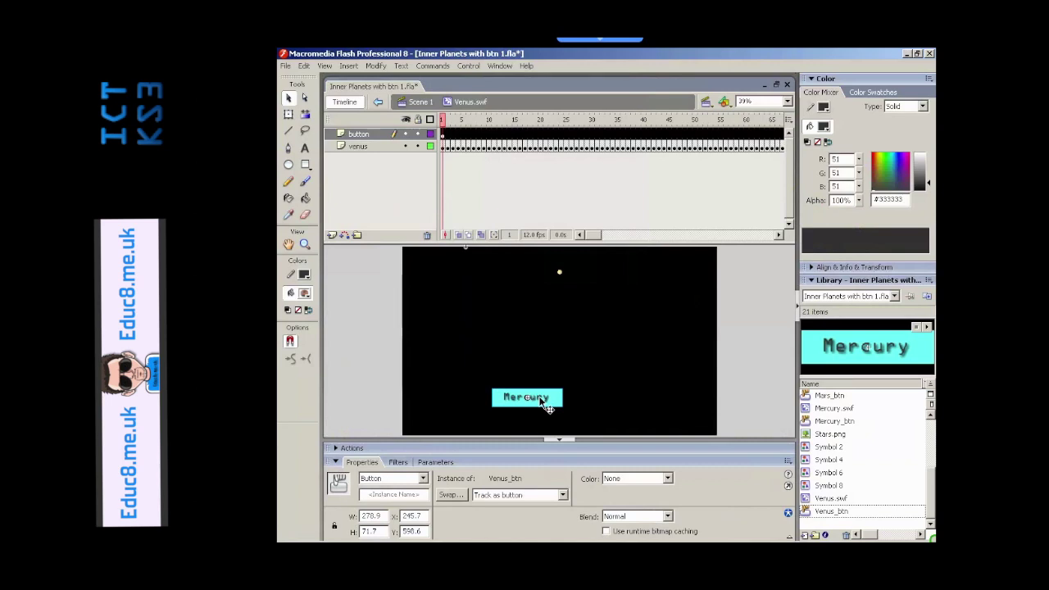
# Step: Open the Venus_btn symbol, change its label text to Venus and centre the label on the button background
pyautogui.doubleClick(548, 408)
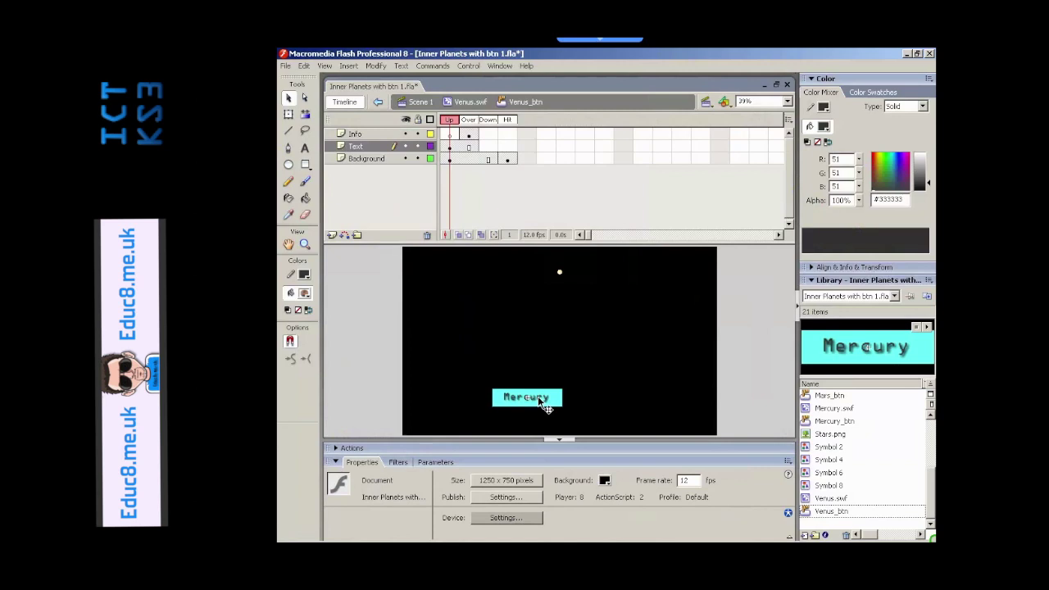
pyautogui.doubleClick(542, 395)
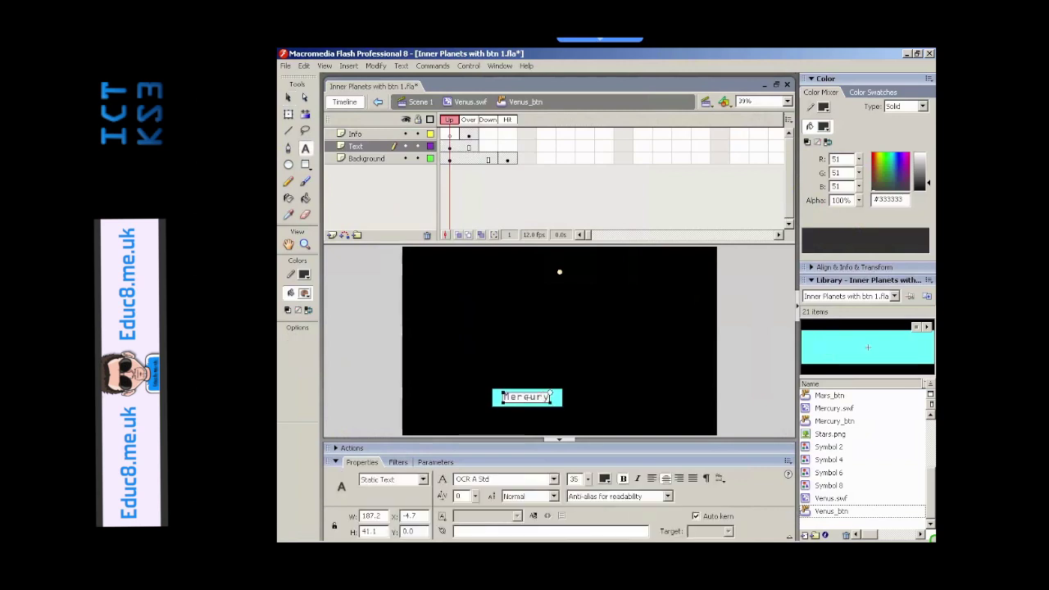
pyautogui.press('BackSpace')
pyautogui.write('Venus')
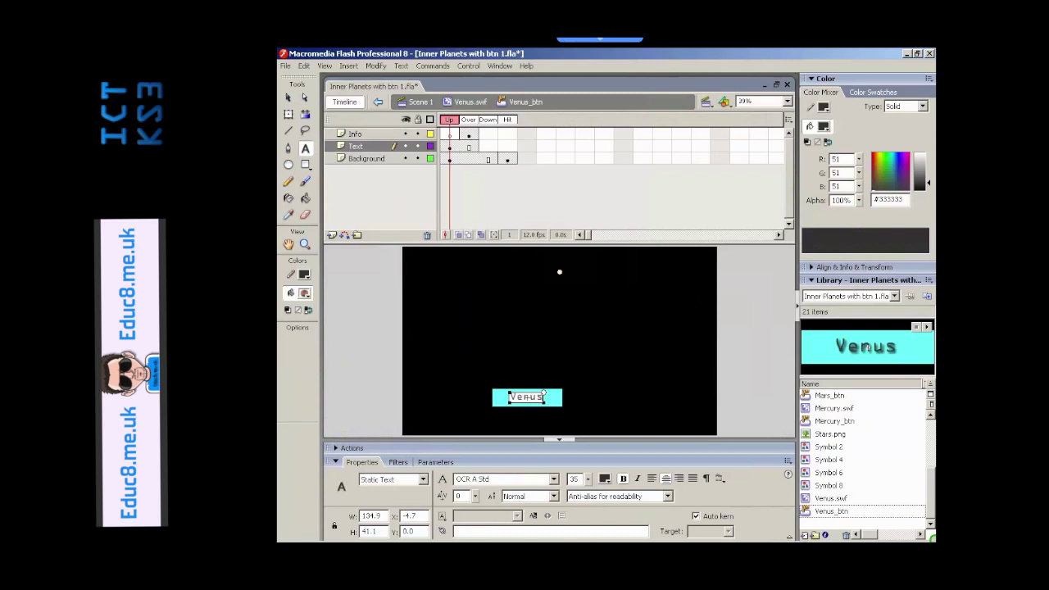
pyautogui.click(289, 98)
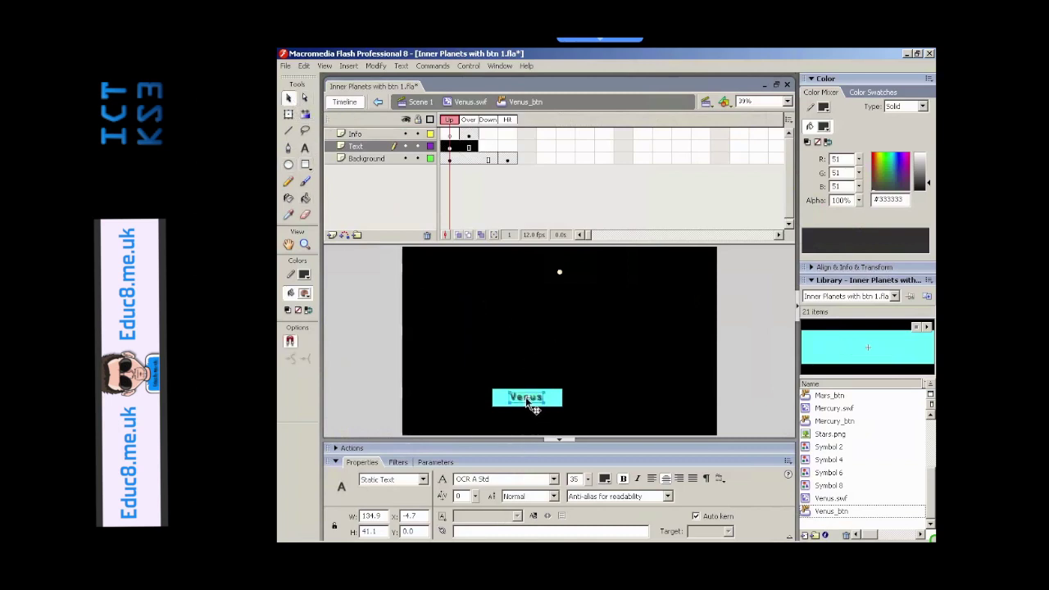
pyautogui.moveTo(529, 402); pyautogui.dragTo(531, 402)
# Step: In the Over state, move the distance text and its dark bar together to about X -480, Y 45, within the stage
pyautogui.click(469, 121)
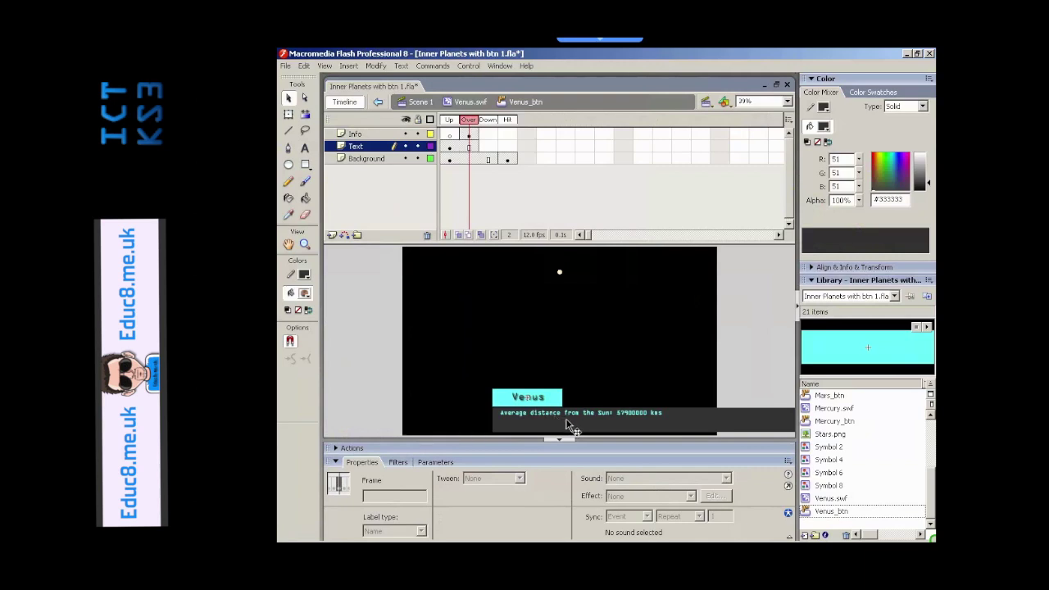
pyautogui.click(520, 418)
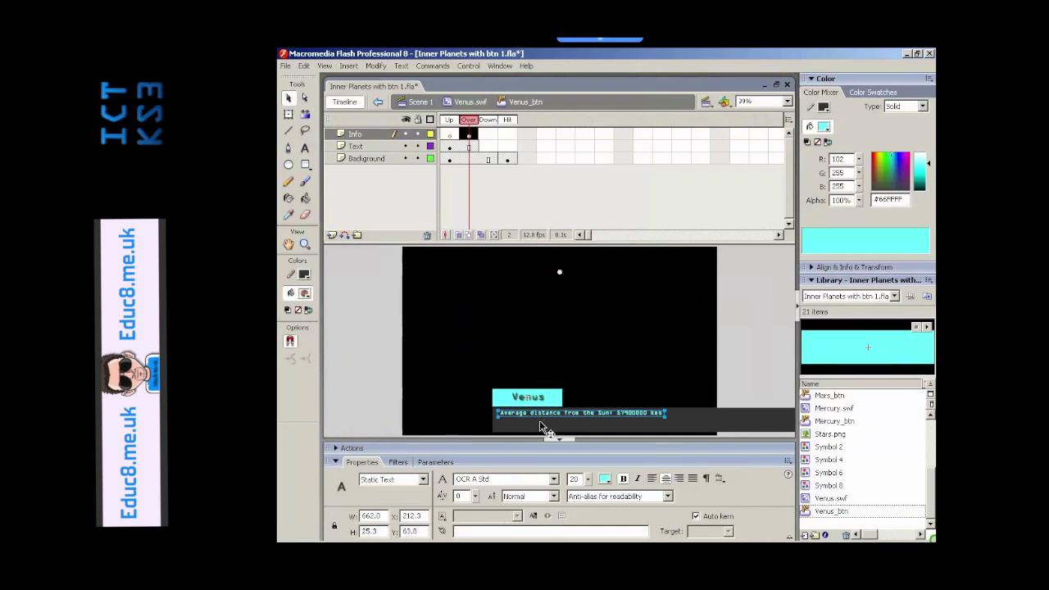
pyautogui.keyDown('shift'); pyautogui.click(541, 426); pyautogui.keyUp('shift')
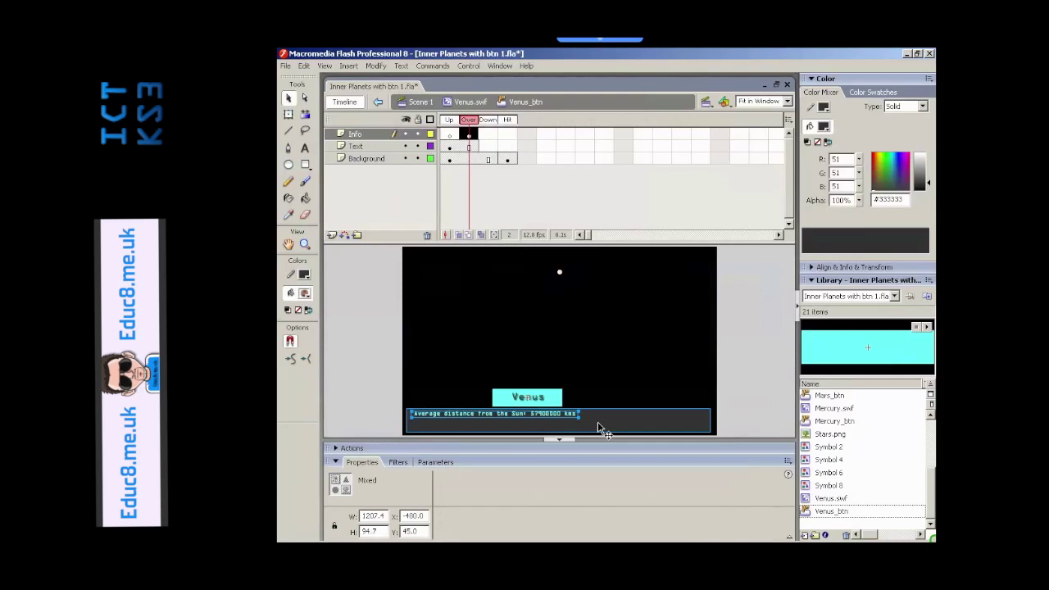
# Step: Return from the Venus button to Scene 1 and make the Mercury layer visible alongside Venus
pyautogui.click(469, 103)
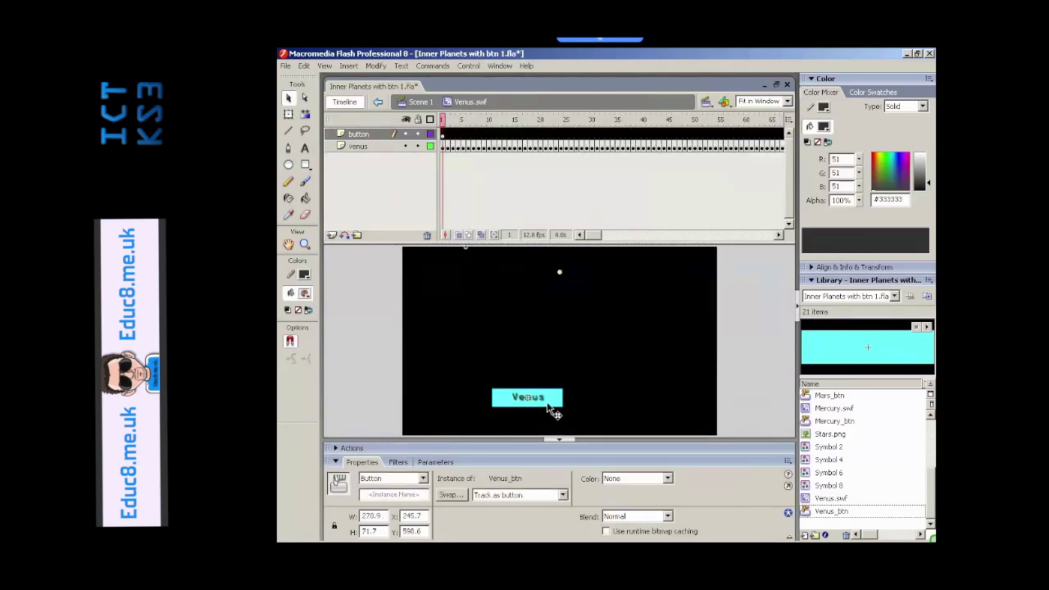
pyautogui.click(420, 103)
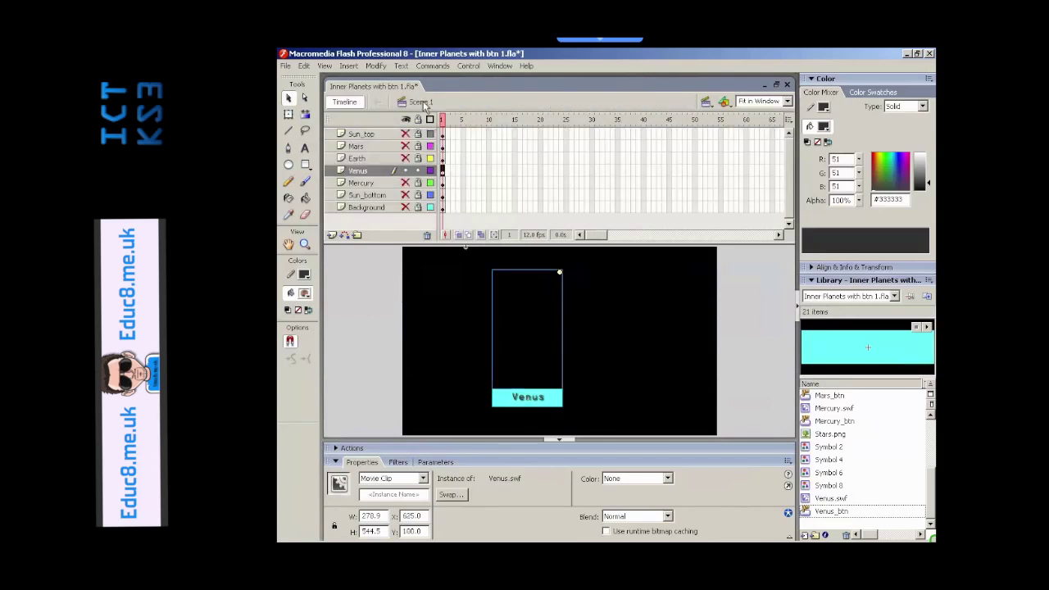
pyautogui.click(406, 184)
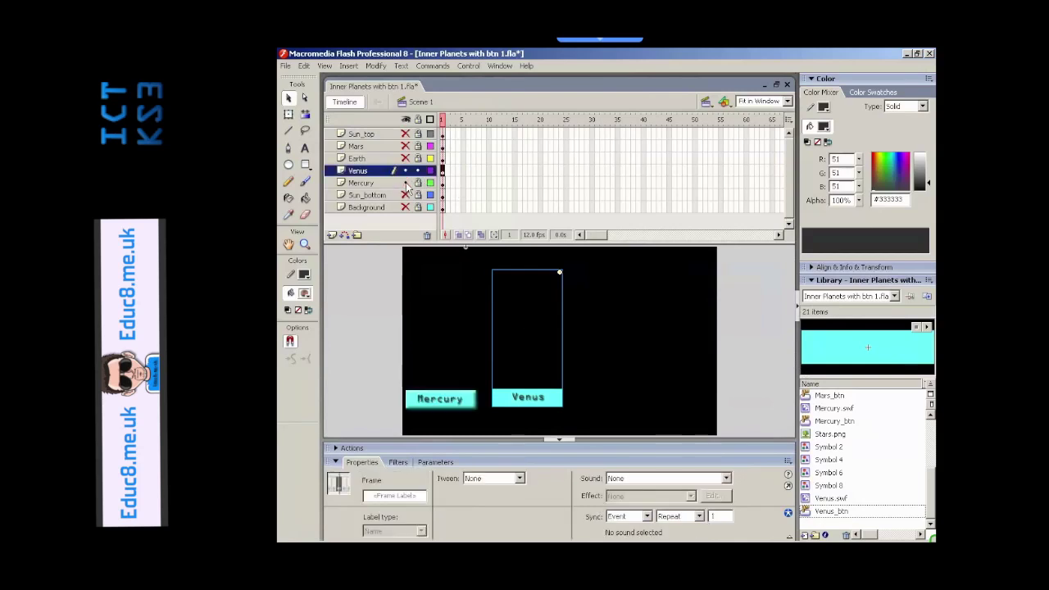
# Step: Open the Venus movie clip and move its button beside the Mercury button, to about X 210, Y 606
pyautogui.doubleClick(518, 410)
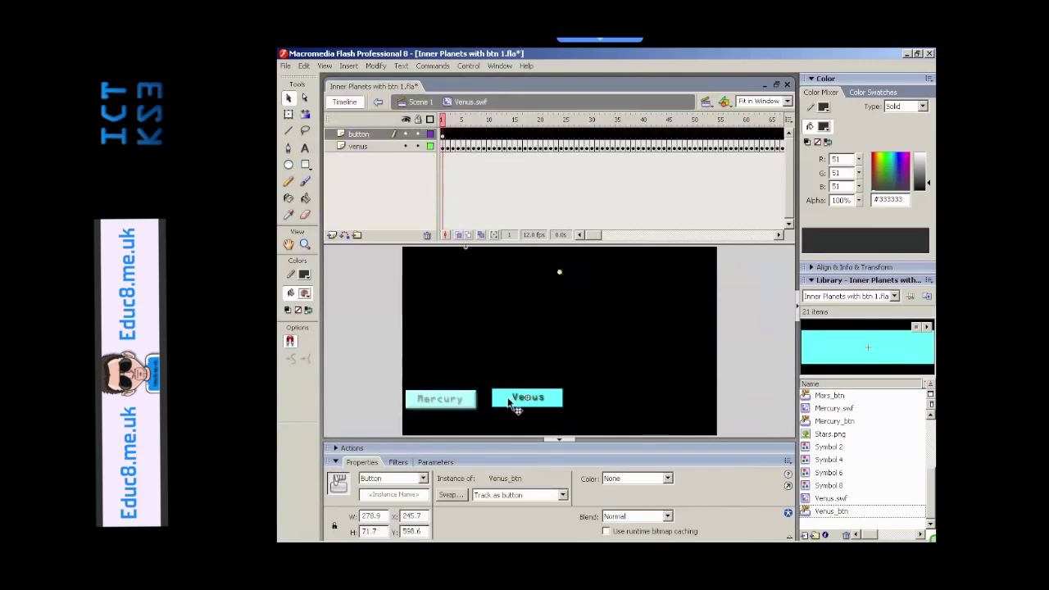
pyautogui.moveTo(517, 411); pyautogui.dragTo(512, 411)
pyautogui.moveTo(557, 409); pyautogui.dragTo(545, 407)
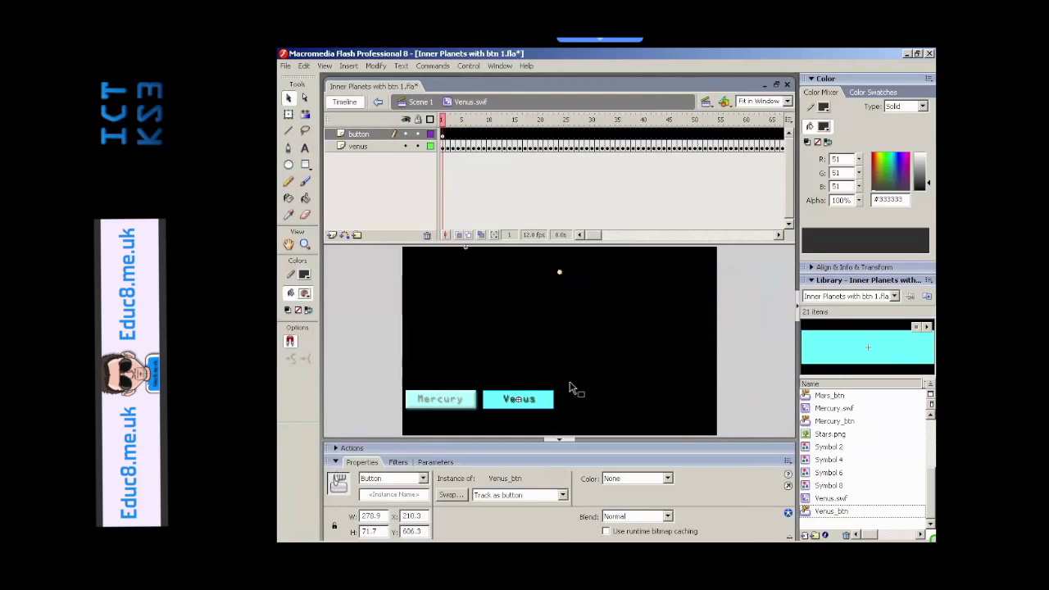
# Step: In the Venus button's Over state, move the distance text and dark bar to about X -447, Y 45, and return to the Venus clip
pyautogui.doubleClick(499, 406)
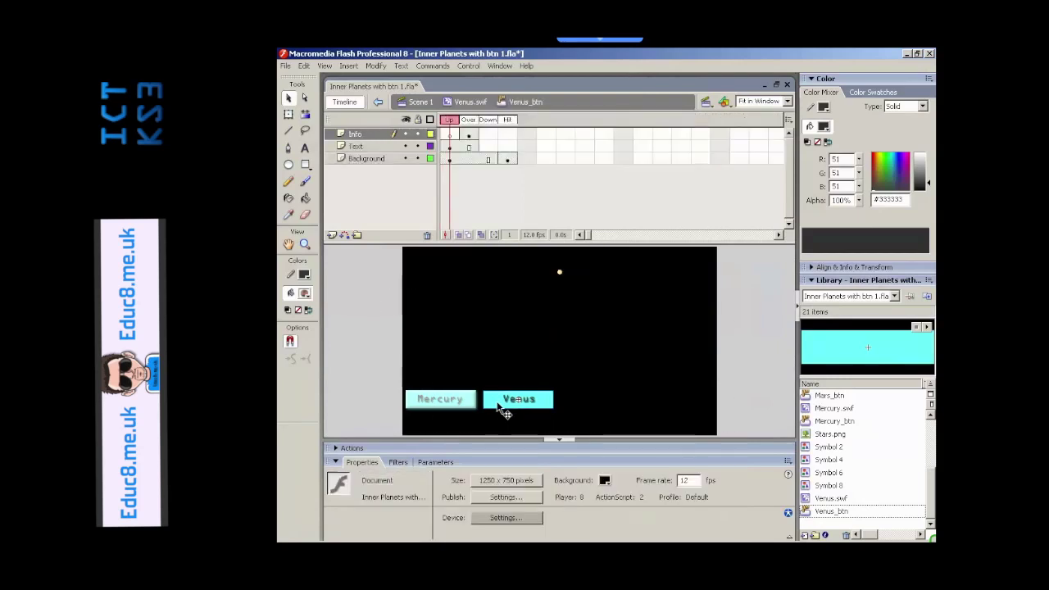
pyautogui.click(469, 121)
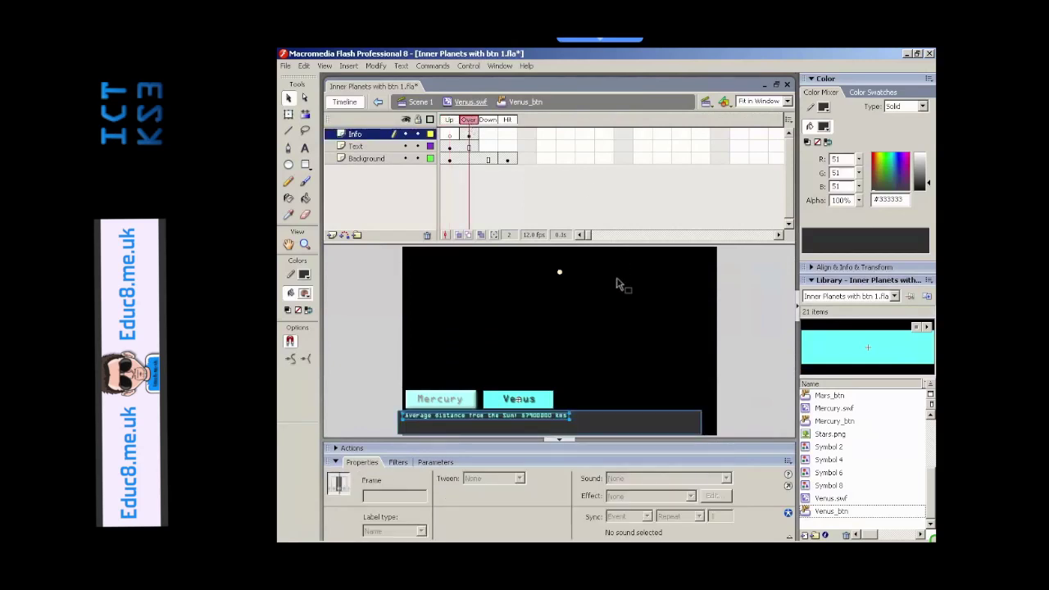
pyautogui.click(598, 419)
pyautogui.moveTo(601, 421); pyautogui.dragTo(605, 417)
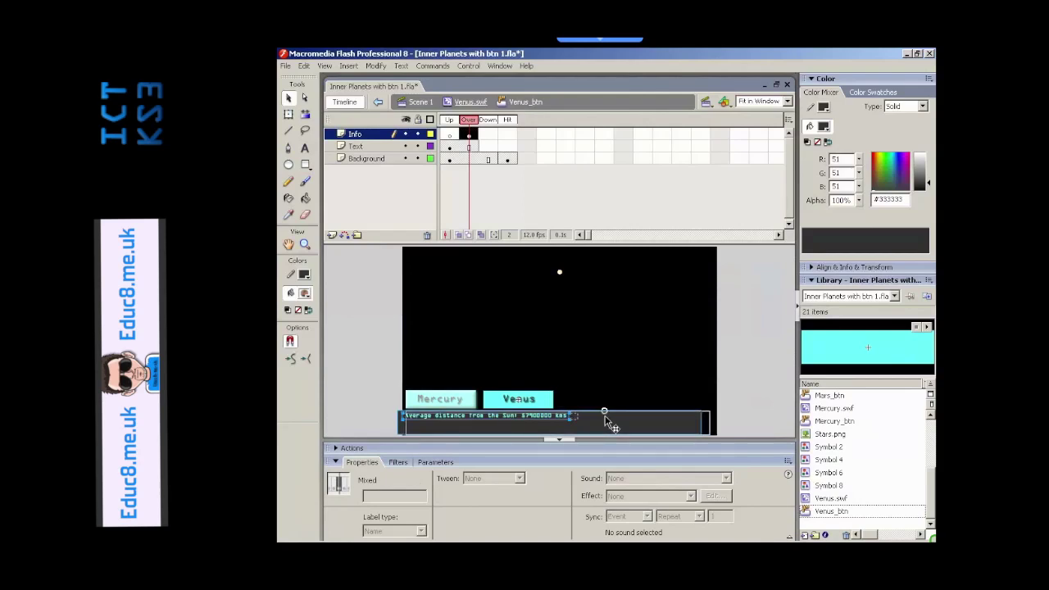
pyautogui.moveTo(607, 420); pyautogui.dragTo(607, 420)
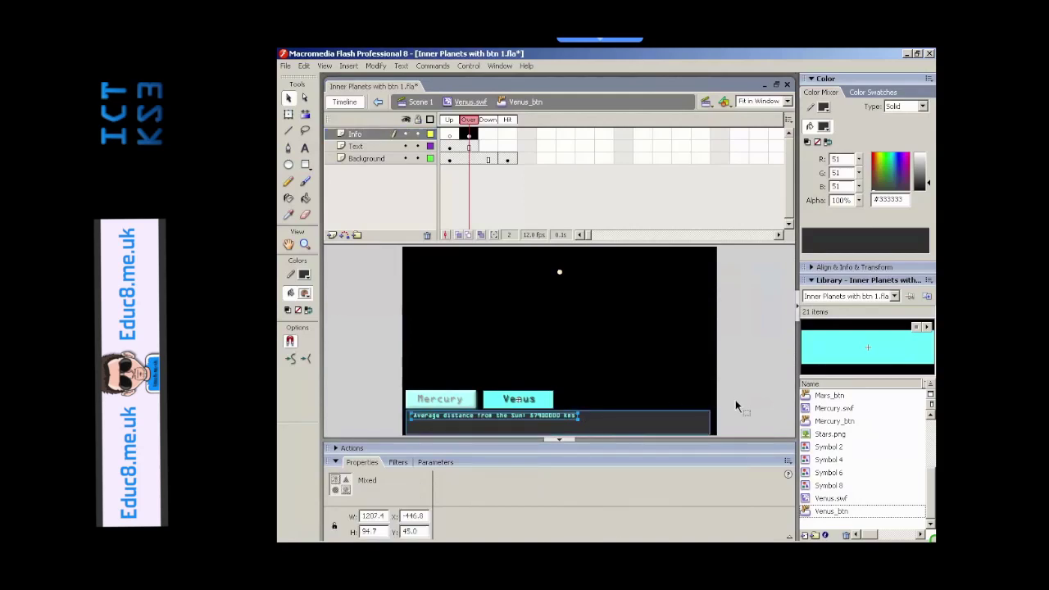
pyautogui.click(471, 101)
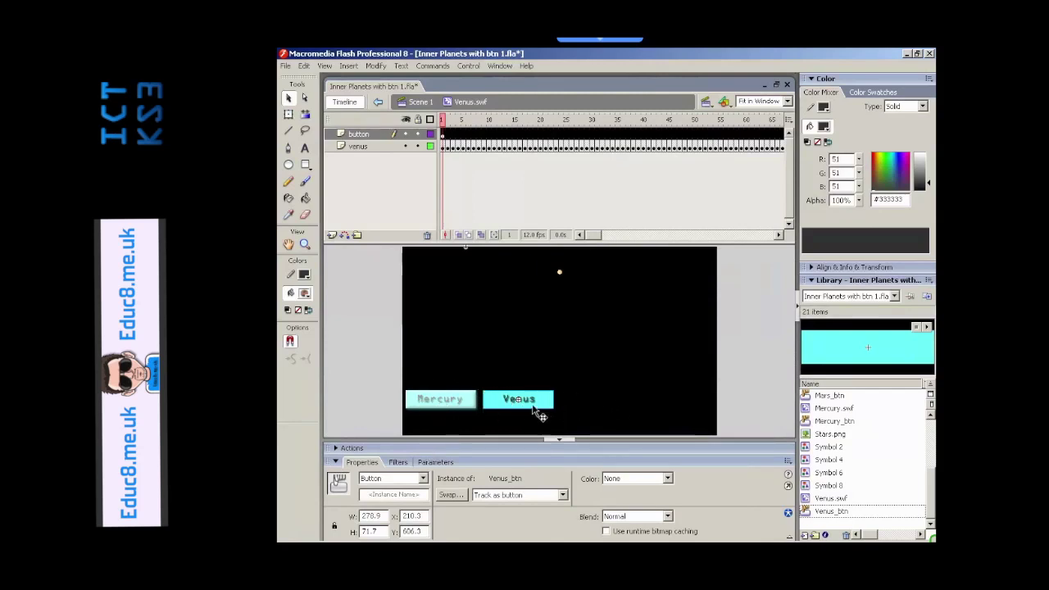
# Step: Add a Bevel filter to the Venus button instance with blur 10 and High quality
pyautogui.click(398, 464)
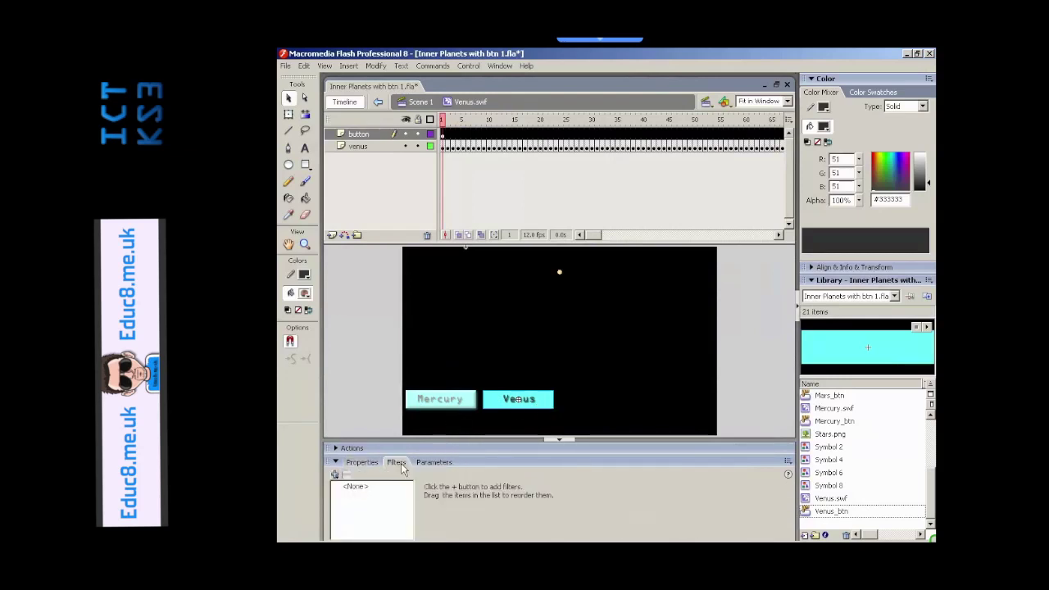
pyautogui.click(335, 475)
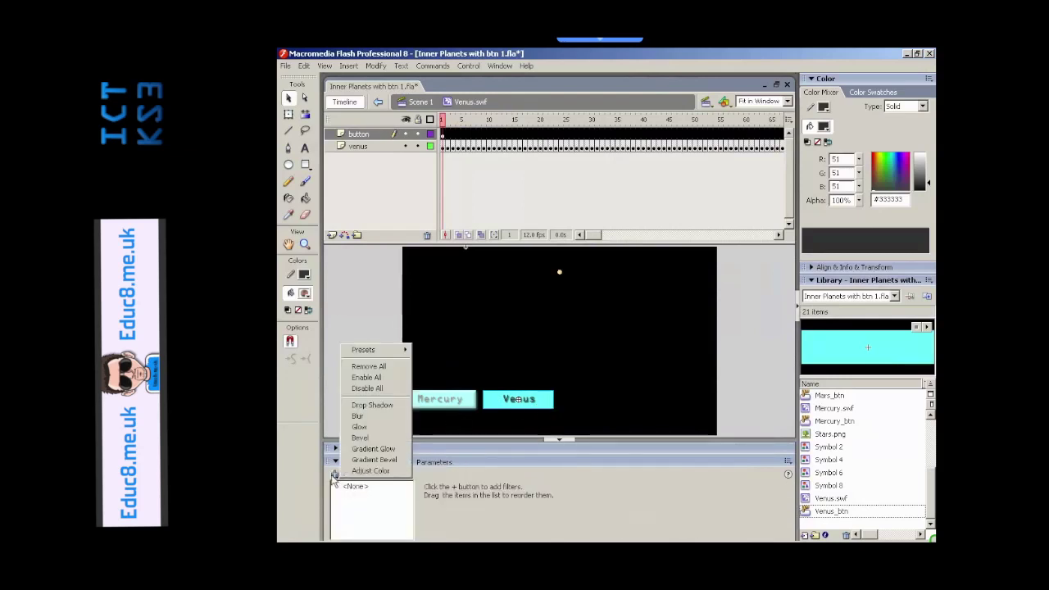
pyautogui.click(360, 438)
pyautogui.click(494, 532)
pyautogui.click(502, 522)
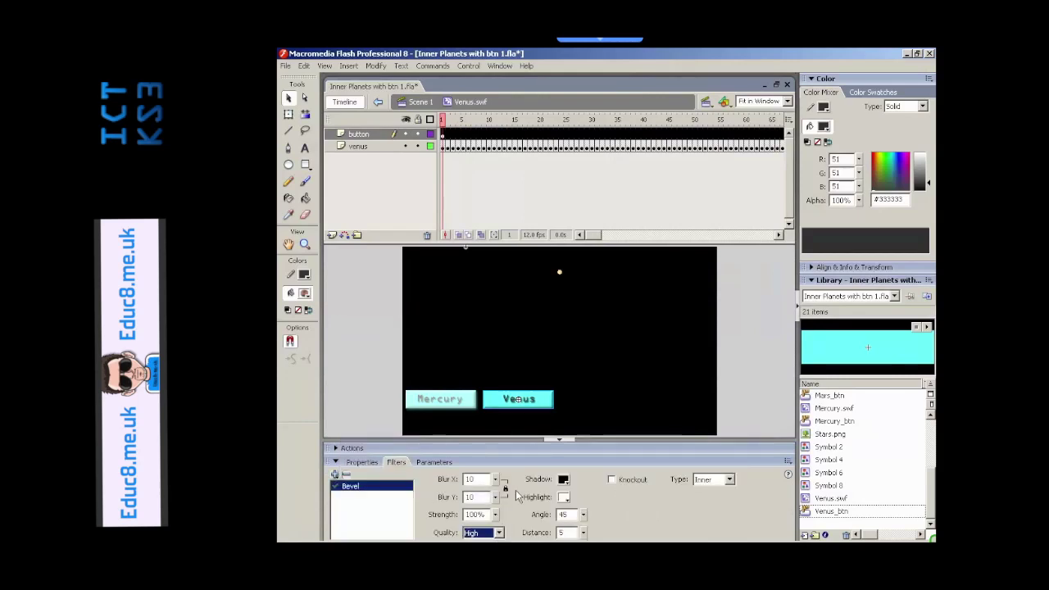
# Step: Add a Drop Shadow filter to the Venus button and sample its shadow colour, #65FEFE, from the button face
pyautogui.click(336, 475)
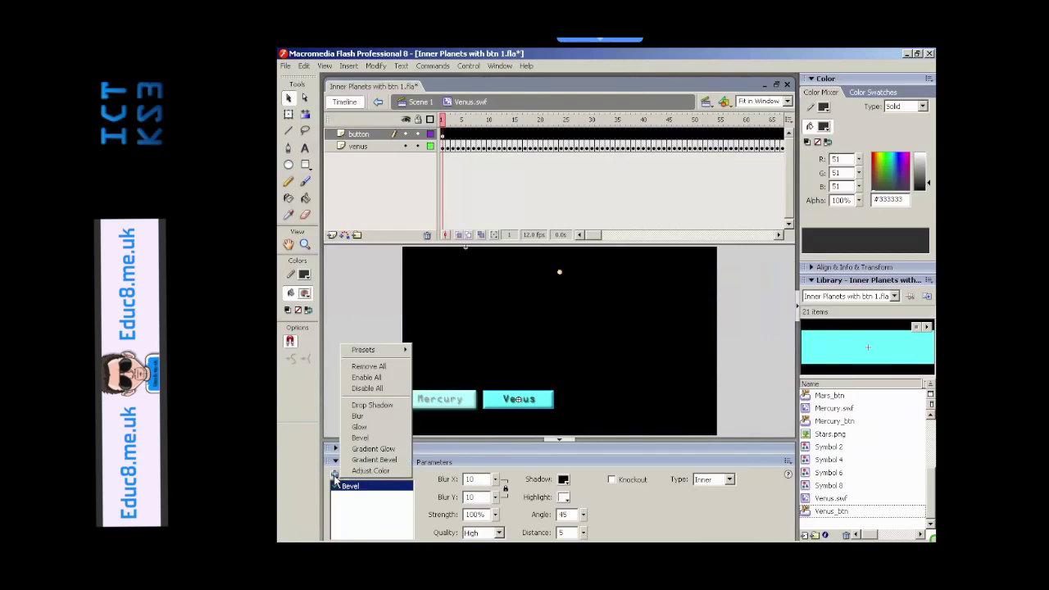
pyautogui.click(388, 406)
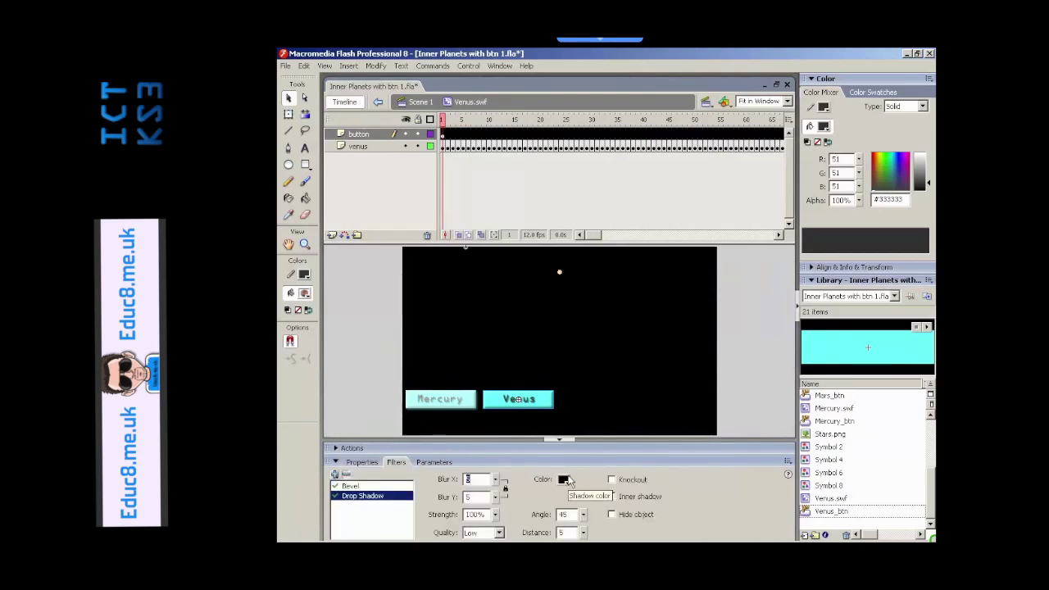
pyautogui.click(564, 480)
pyautogui.click(538, 406)
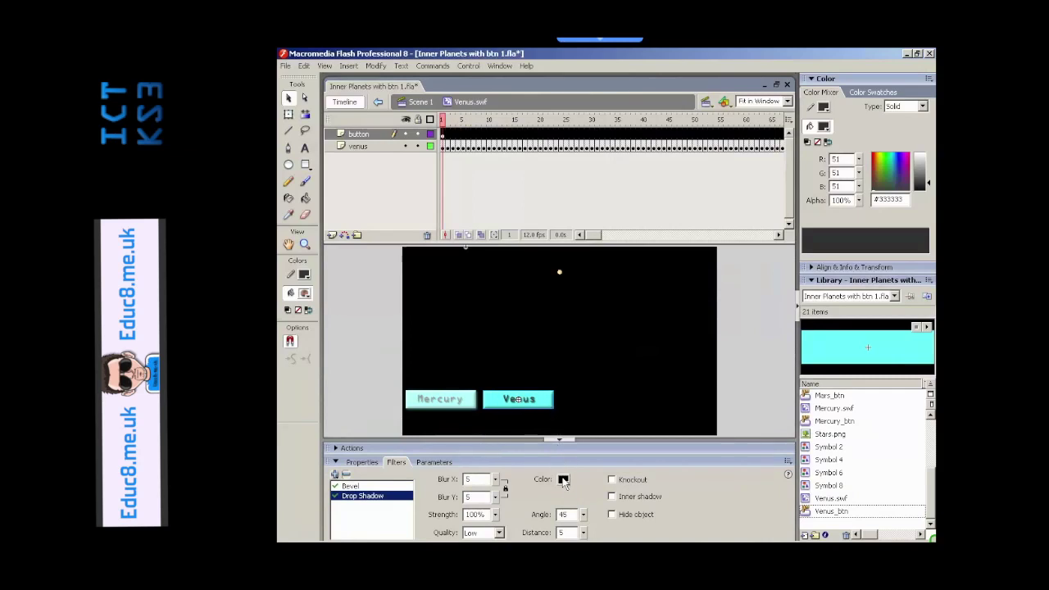
pyautogui.click(564, 480)
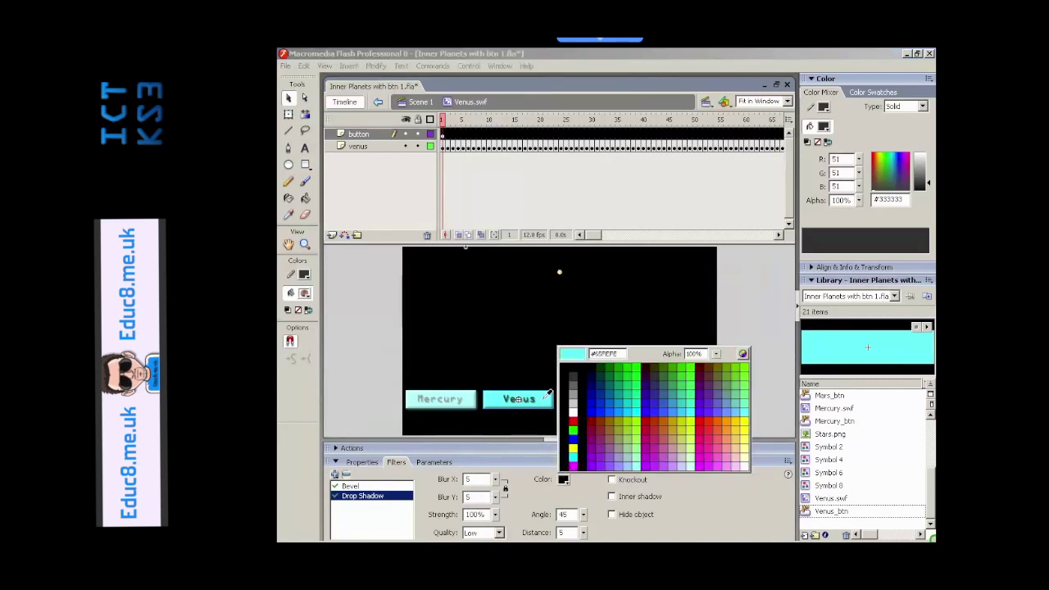
pyautogui.click(545, 397)
# Step: Set the drop shadow colour's alpha to 50% and adjust the shadow's blur and quality
pyautogui.click(564, 480)
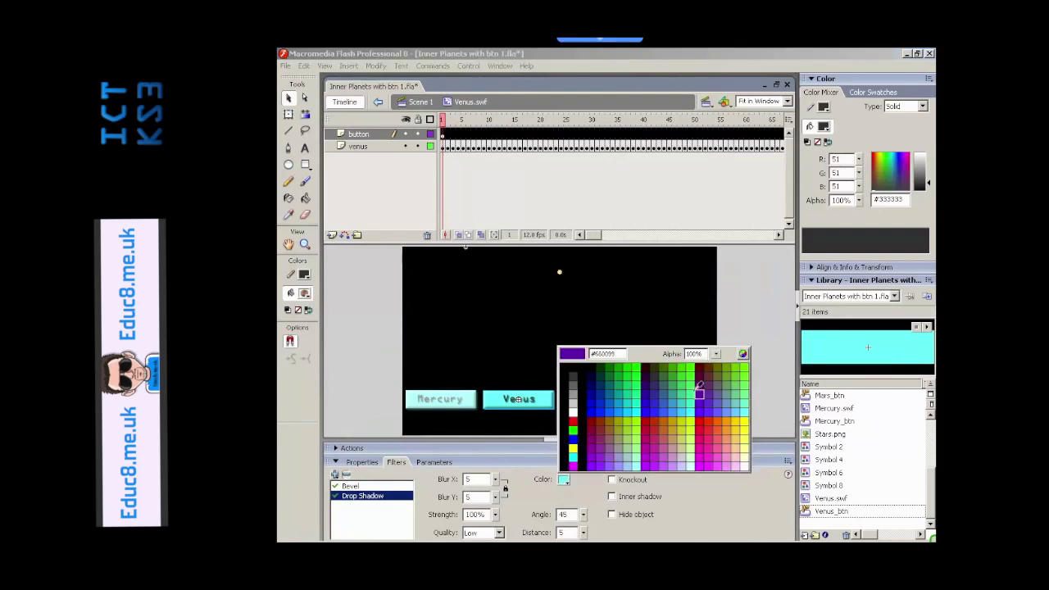
pyautogui.moveTo(716, 355); pyautogui.dragTo(717, 399)
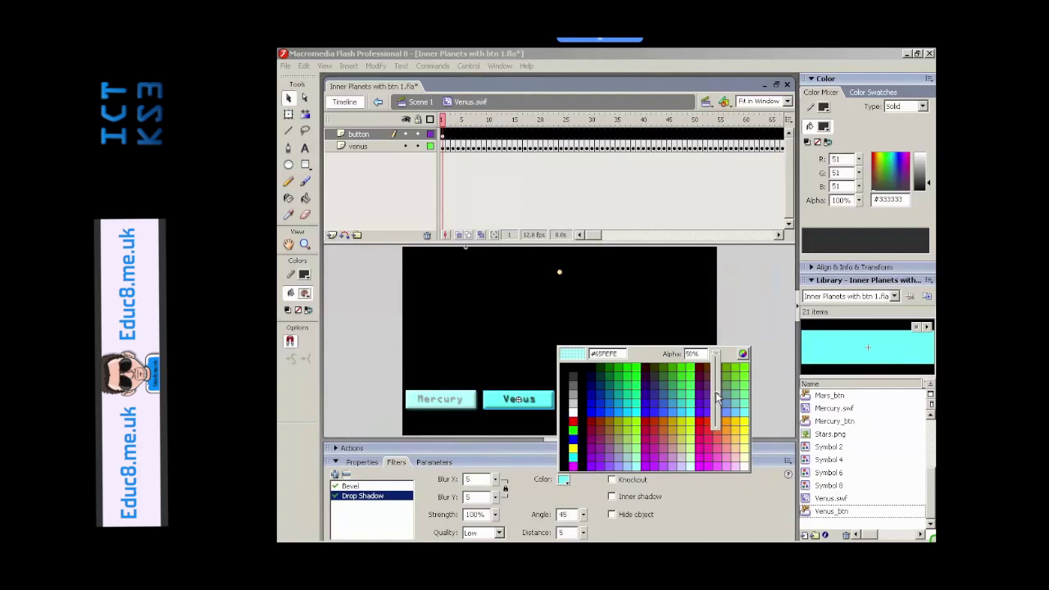
pyautogui.press('Return')
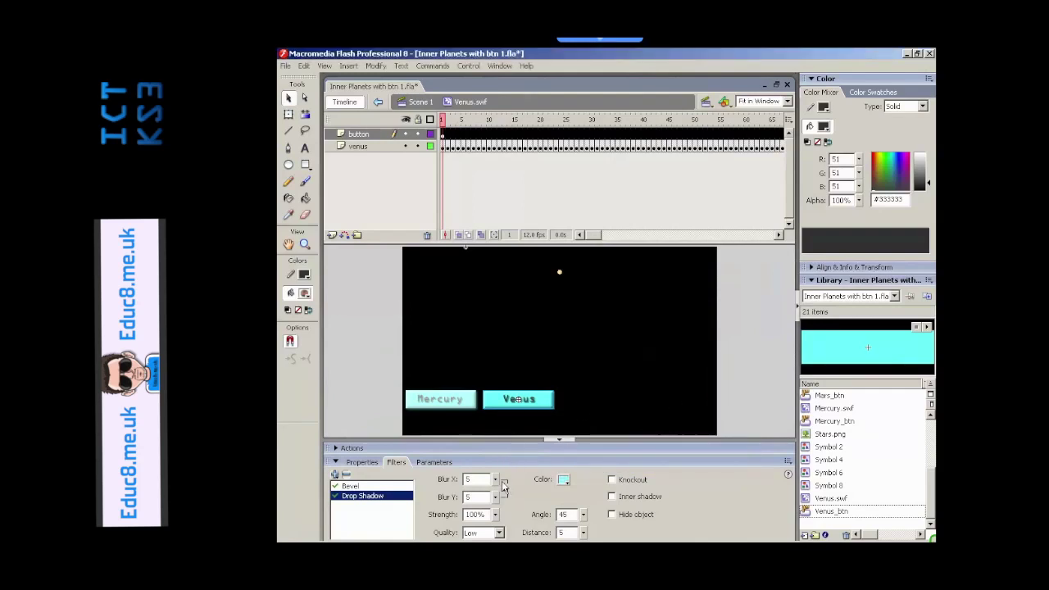
pyautogui.moveTo(495, 479); pyautogui.dragTo(495, 474)
pyautogui.click(498, 533)
pyautogui.click(474, 521)
# Step: Open the Venus button's Over state and look up Venus's average distance from the Sun on the Science Monster page in Internet Explorer
pyautogui.doubleClick(500, 401)
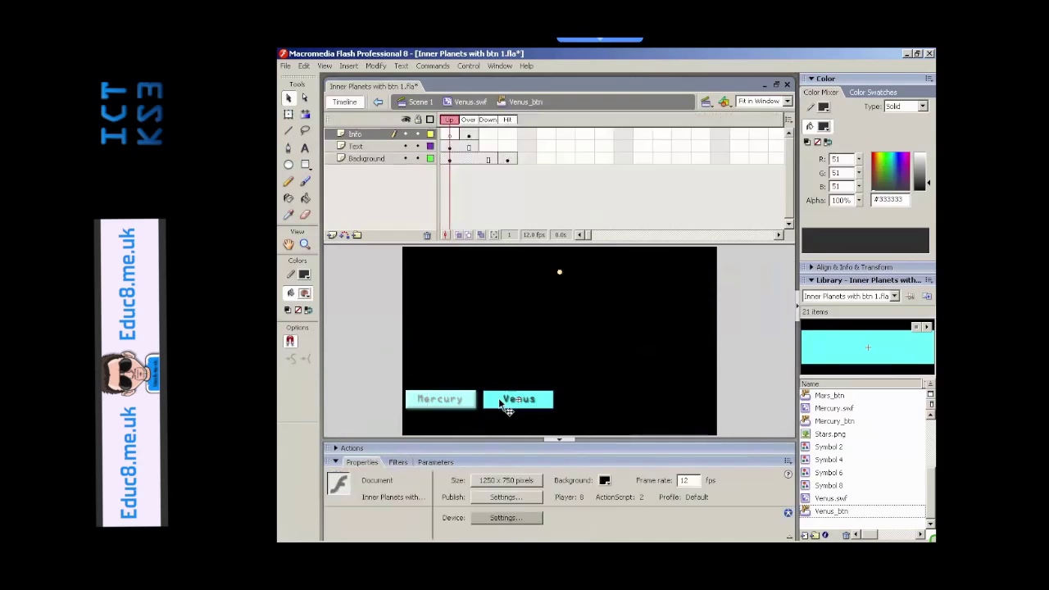
pyautogui.click(467, 121)
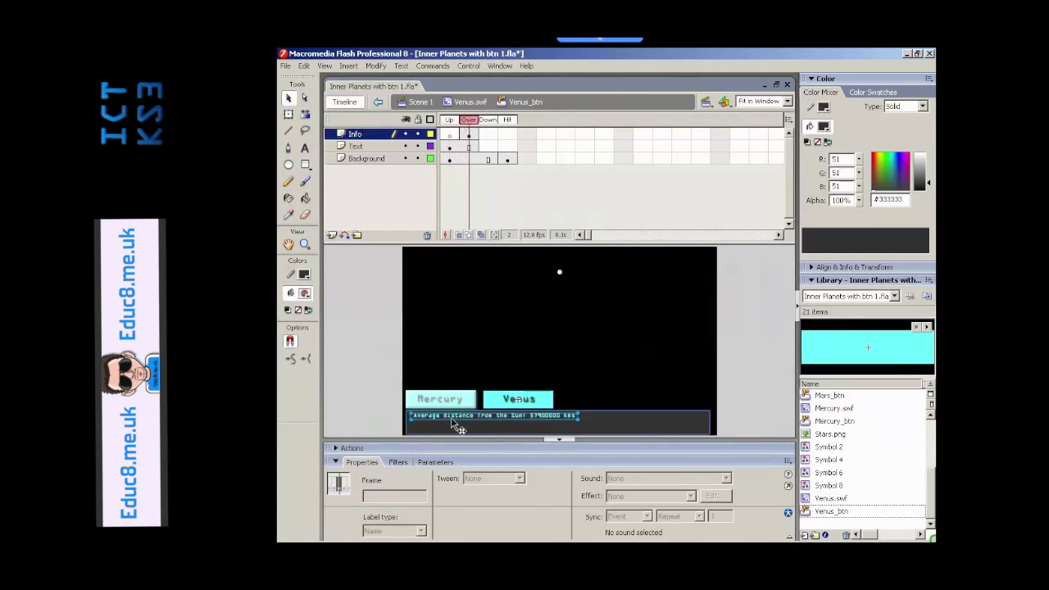
pyautogui.click(528, 397)
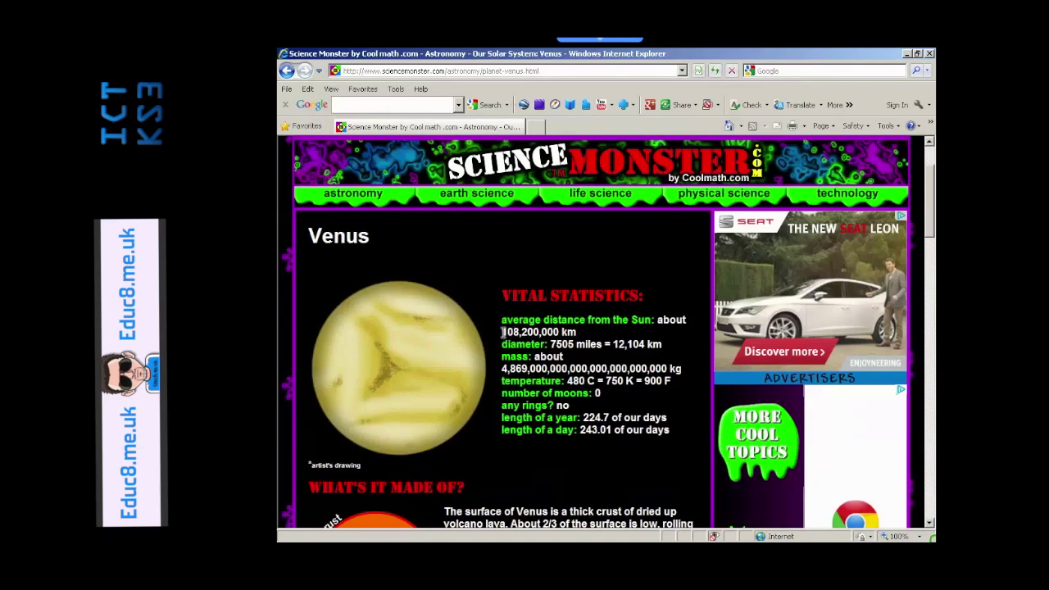
# Step: Back in Flash, change the distance in the information text to 108,200,000 kms and nudge the text to about X -93 on the bar
pyautogui.hotkey('alt', 'Tab')
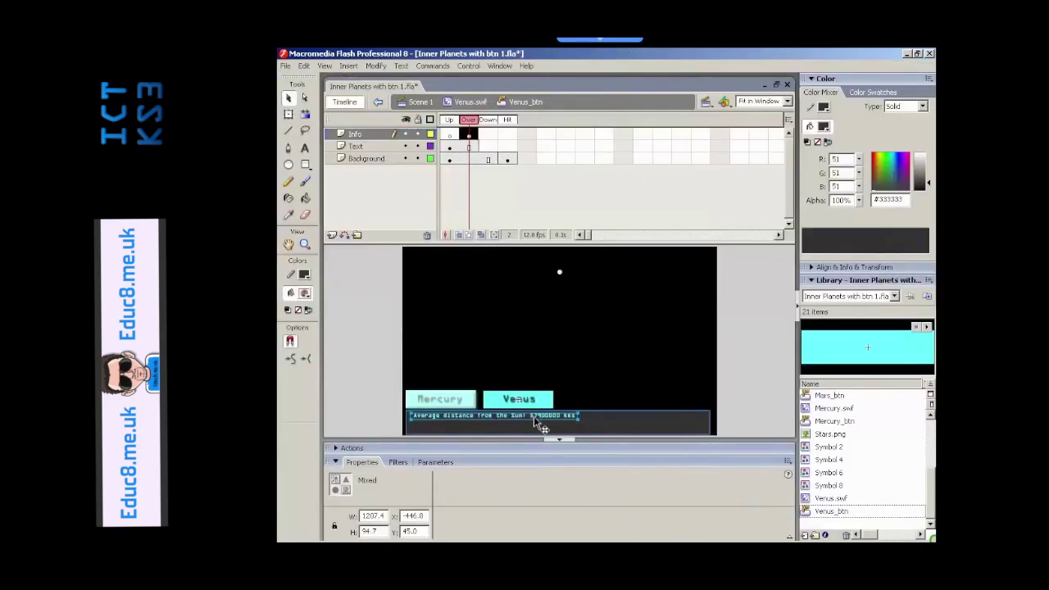
pyautogui.click(533, 415)
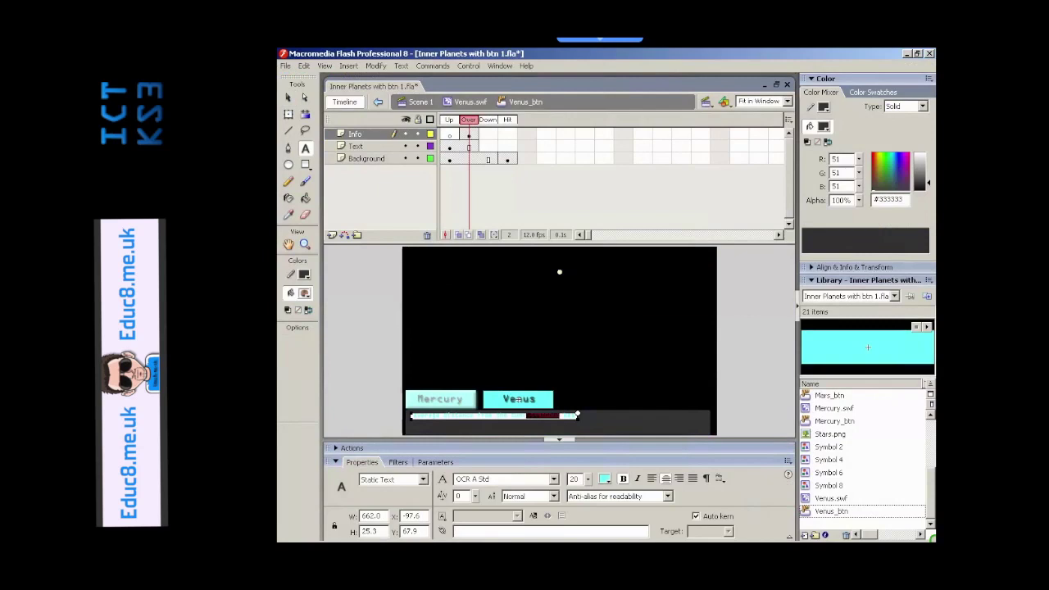
pyautogui.press('Escape')
pyautogui.press('v')
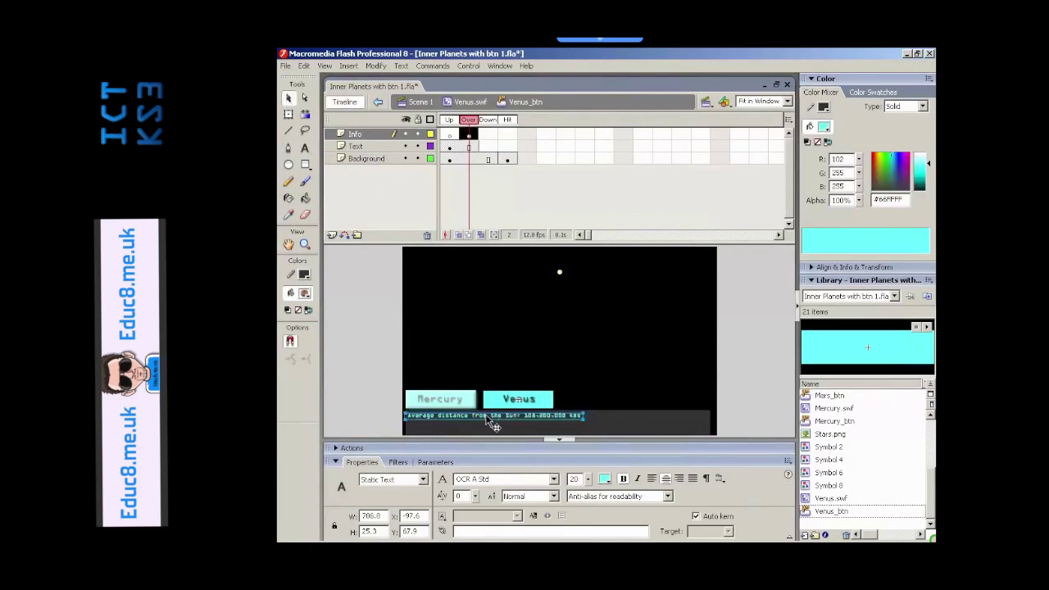
pyautogui.moveTo(489, 419)
pyautogui.mouseDown()
pyautogui.moveTo(440, 422)
pyautogui.moveTo(491, 420)
pyautogui.mouseUp()
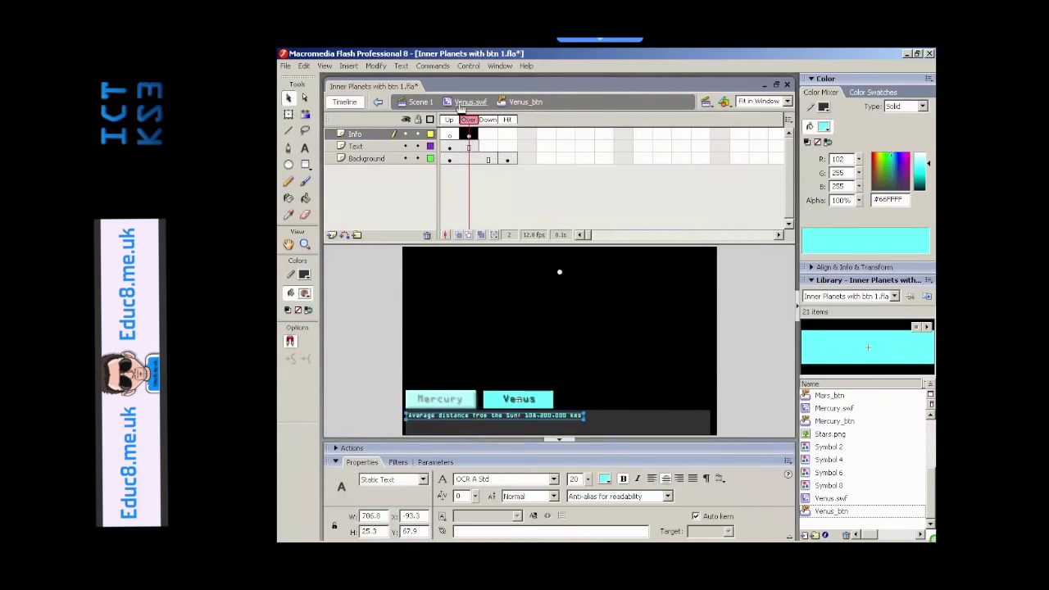
# Step: Return from the Venus button to Scene 1 and make all layers visible
pyautogui.click(459, 104)
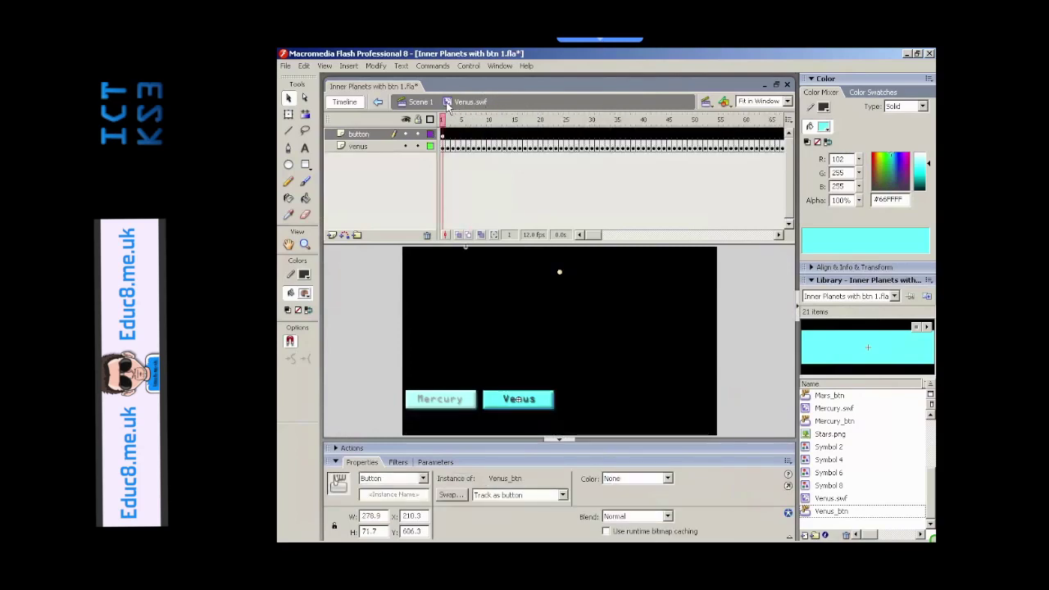
pyautogui.click(425, 104)
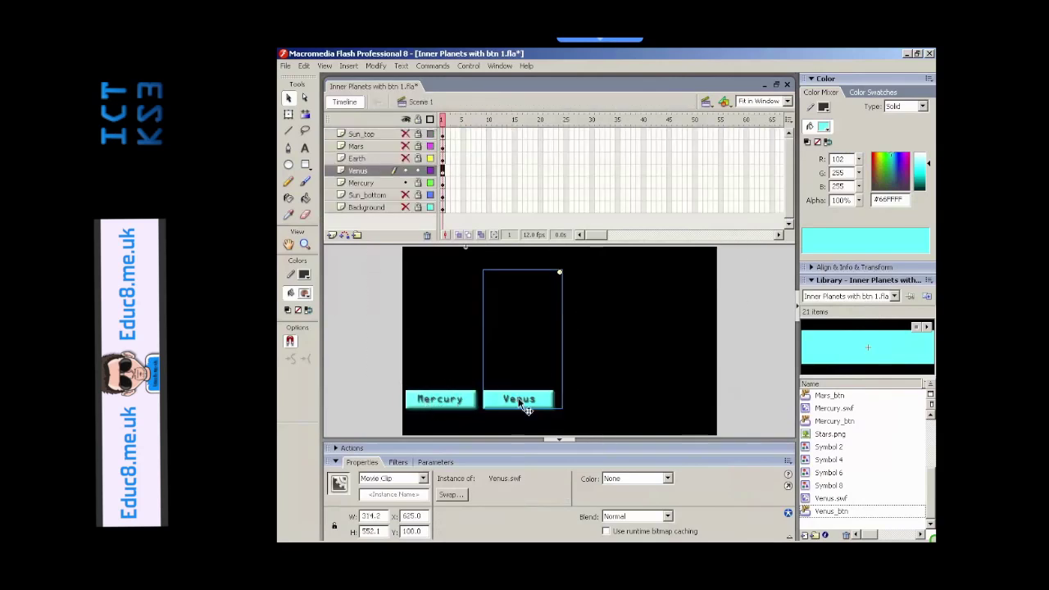
pyautogui.keyDown('alt'); pyautogui.click(405, 169); pyautogui.keyUp('alt')
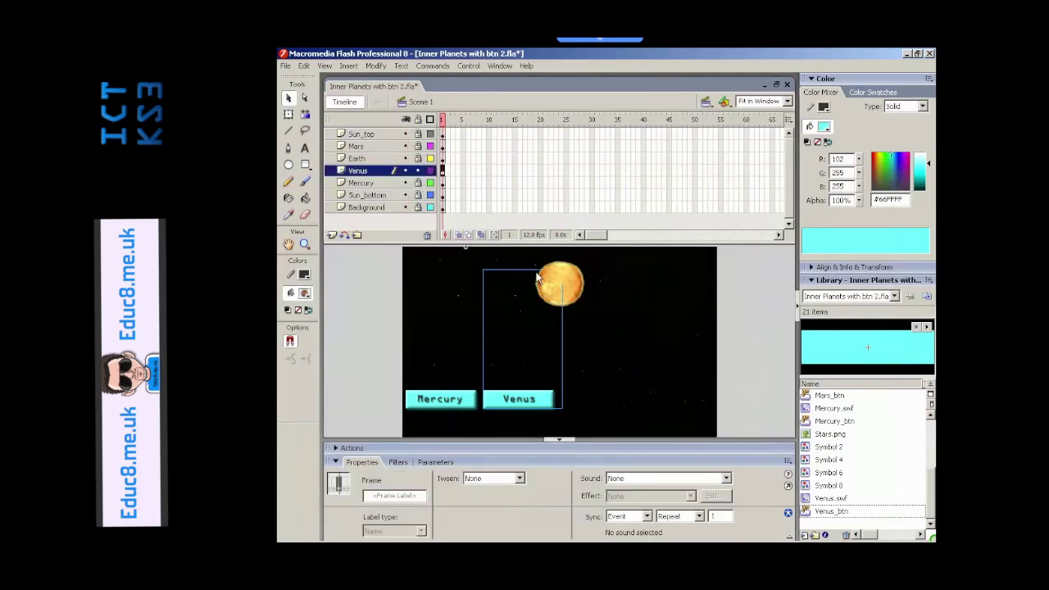
# Step: Open the Venus movie clip and add an on (rollOver) event handler to the Venus button instance's script
pyautogui.click(515, 398)
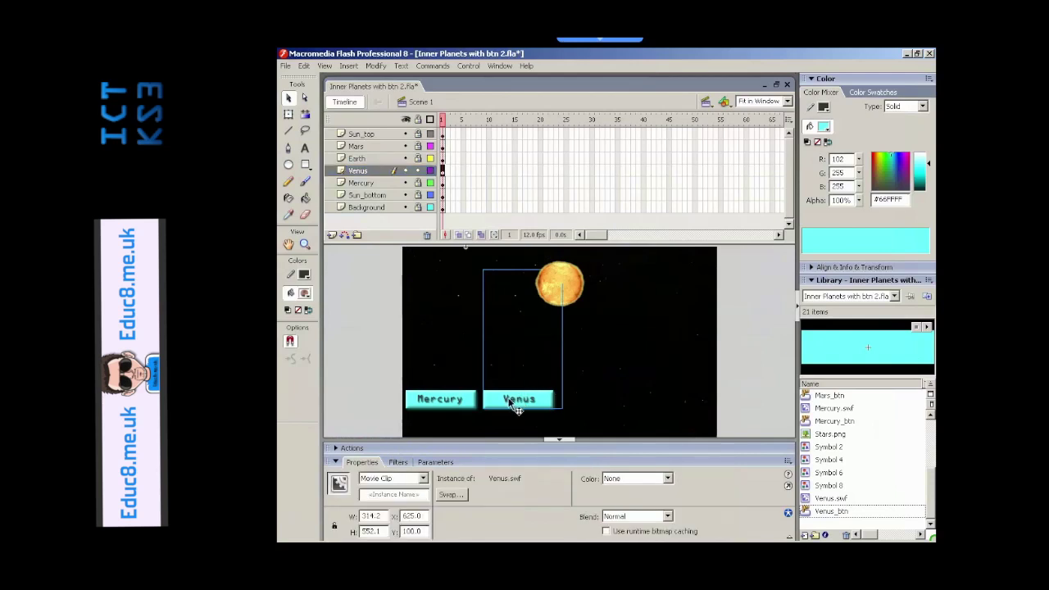
pyautogui.doubleClick(513, 402)
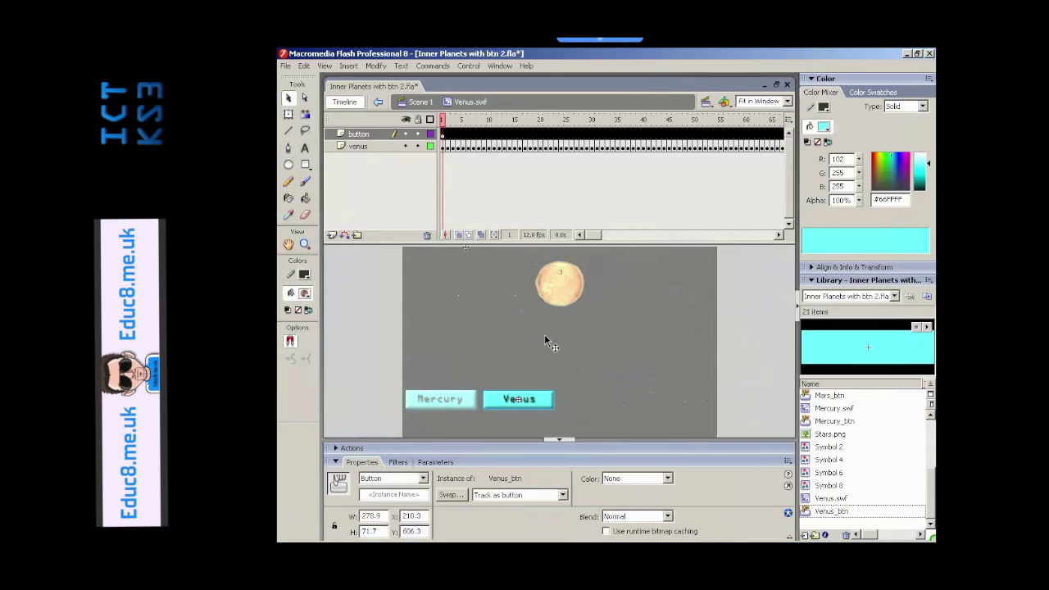
pyautogui.click(350, 449)
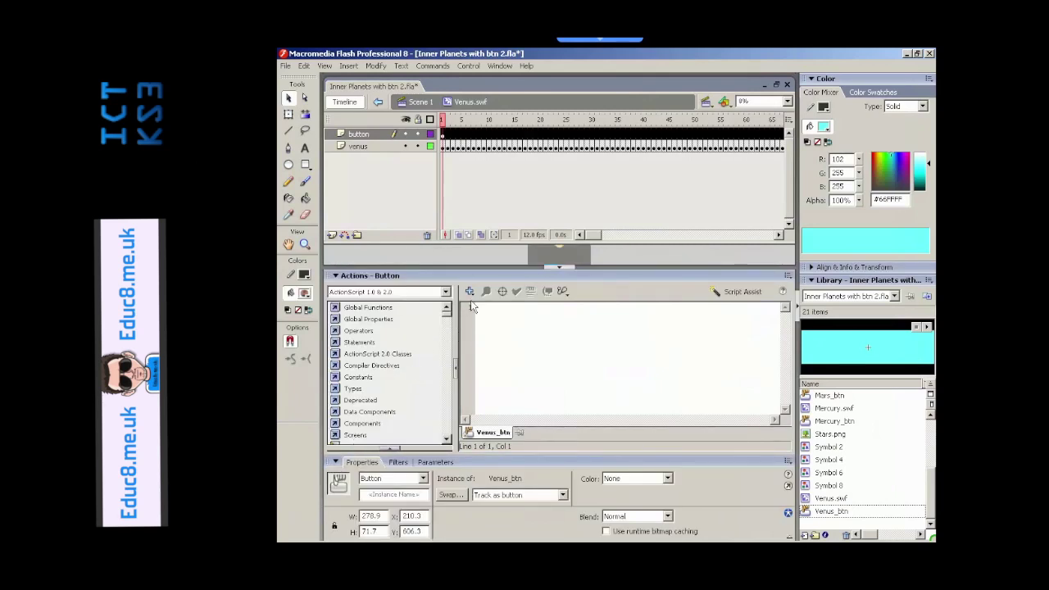
pyautogui.click(473, 295)
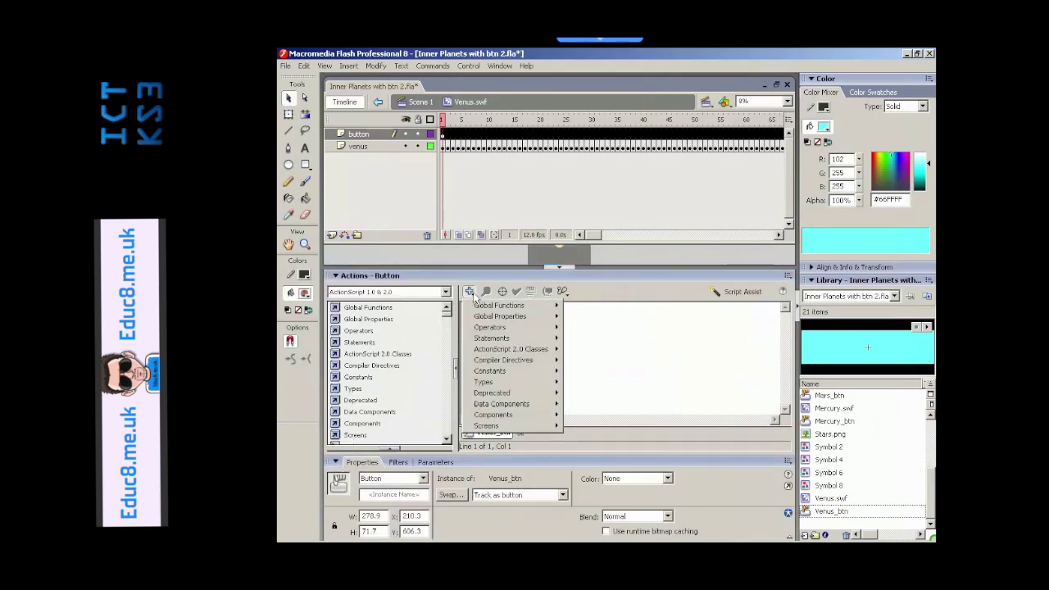
pyautogui.moveTo(495, 311)
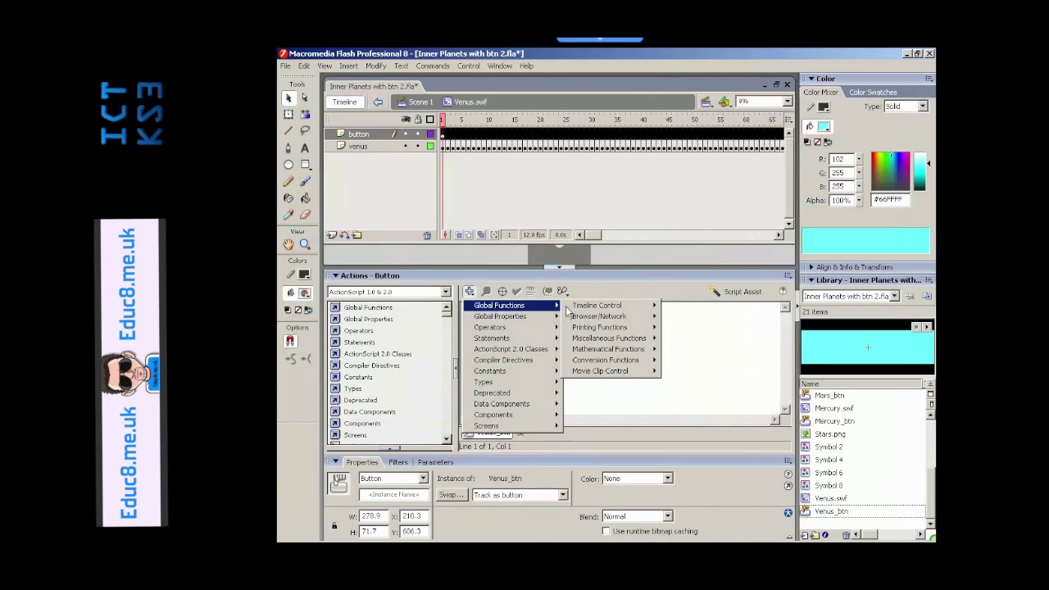
pyautogui.moveTo(615, 370)
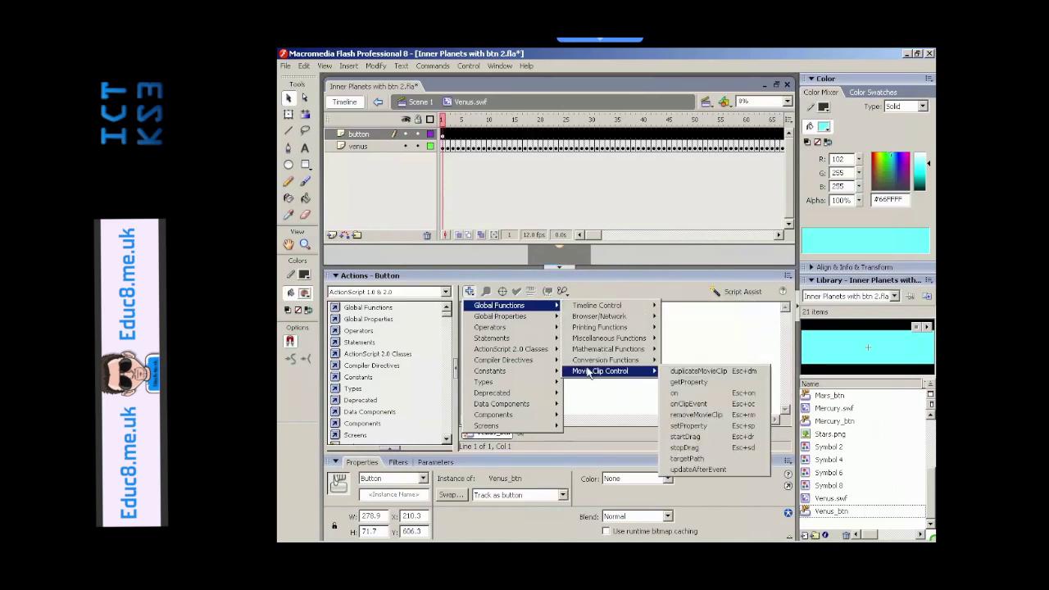
pyautogui.click(674, 393)
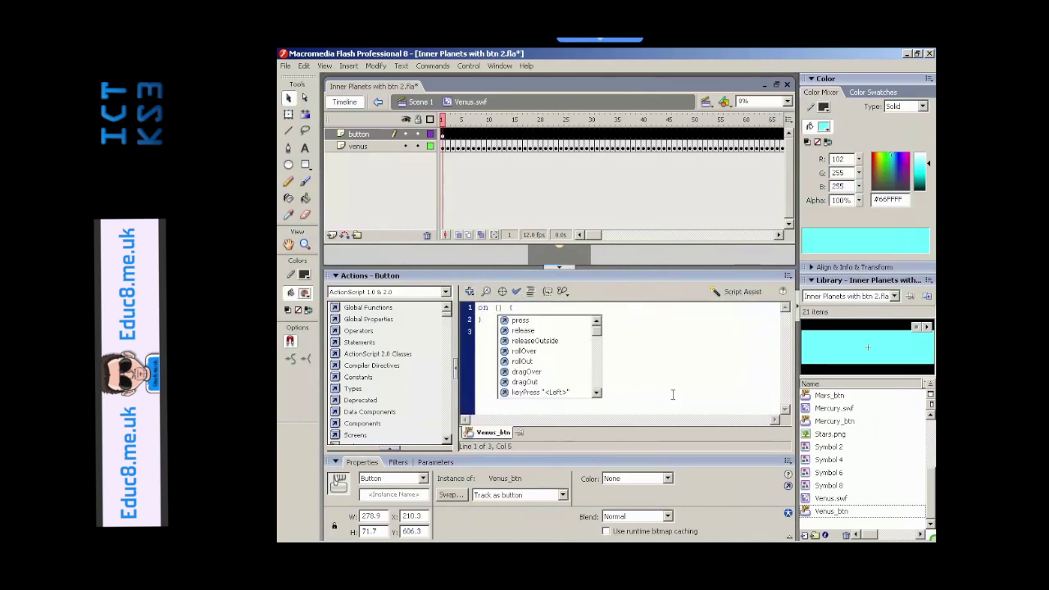
pyautogui.doubleClick(531, 351)
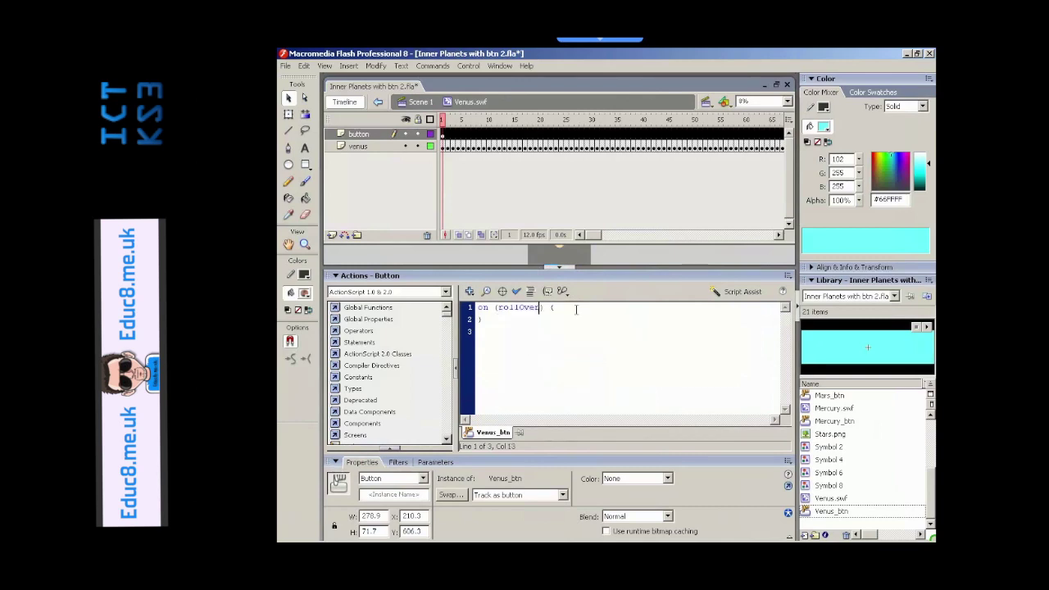
# Step: Insert a stop() action inside the on (rollOver) handler of the Venus button's script
pyautogui.click(471, 292)
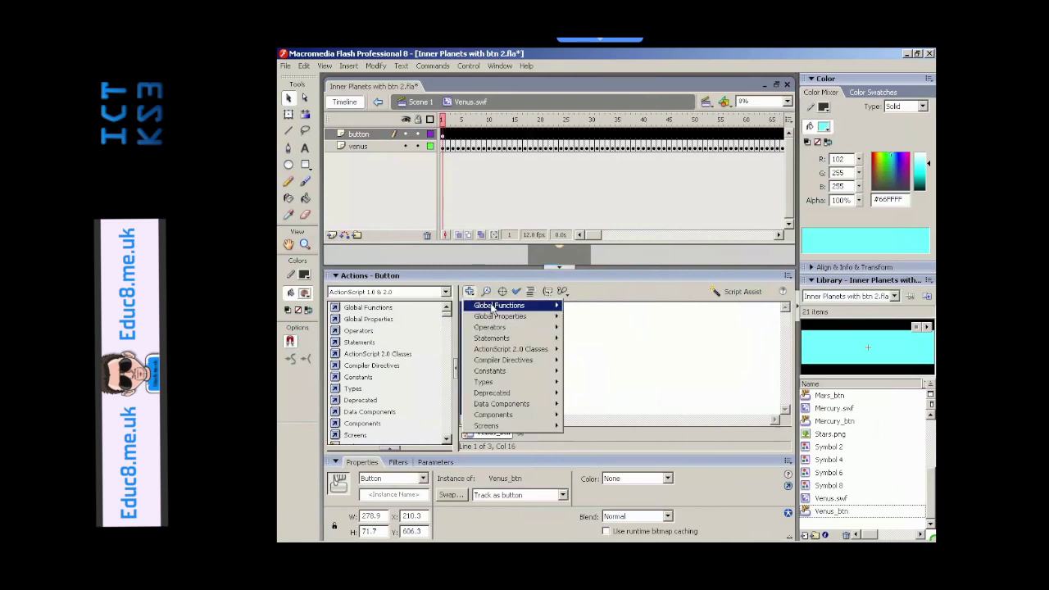
pyautogui.moveTo(500, 307)
pyautogui.moveTo(620, 306)
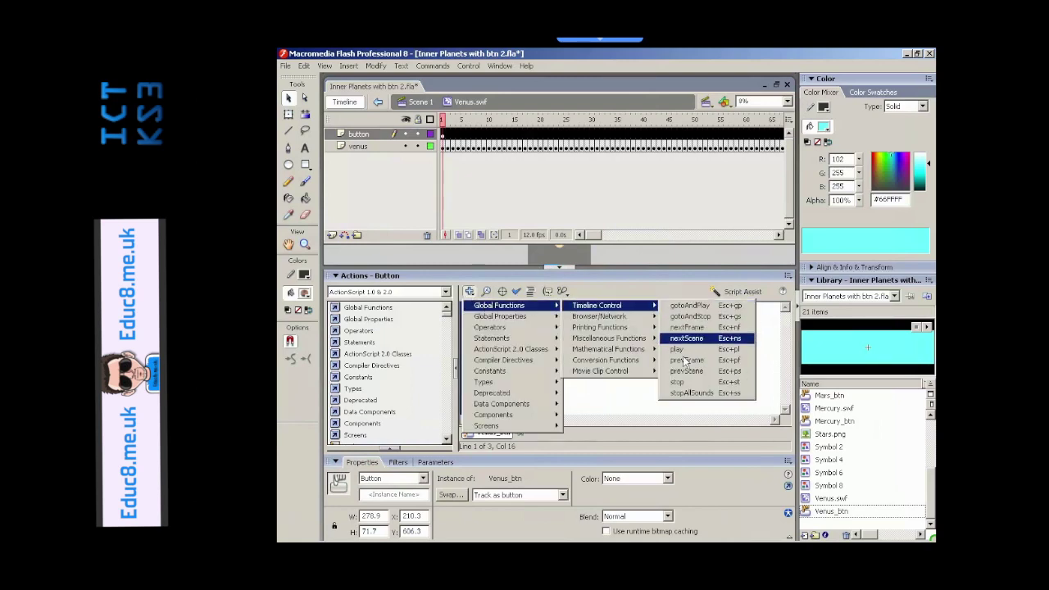
pyautogui.click(678, 383)
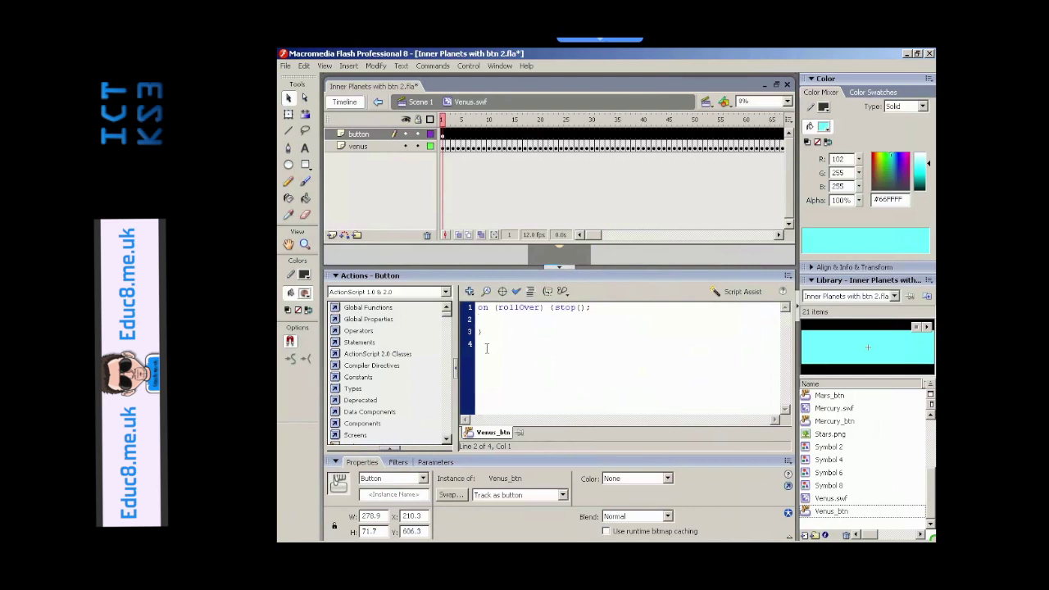
# Step: Add an on (rollOut) event handler below the rollOver handler in the Venus button's script
pyautogui.click(468, 292)
pyautogui.moveTo(500, 305)
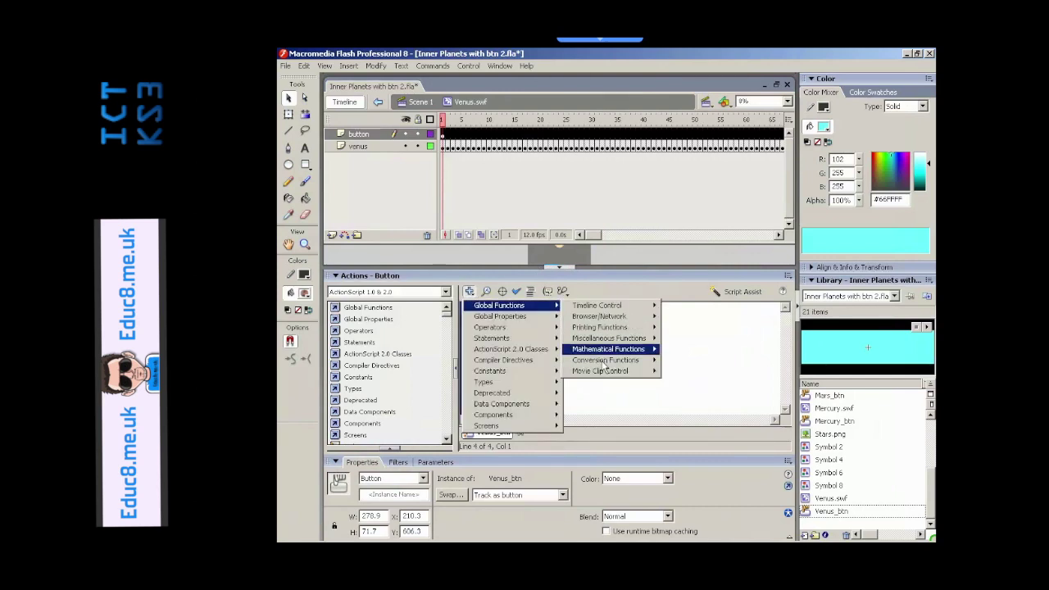
pyautogui.moveTo(596, 376)
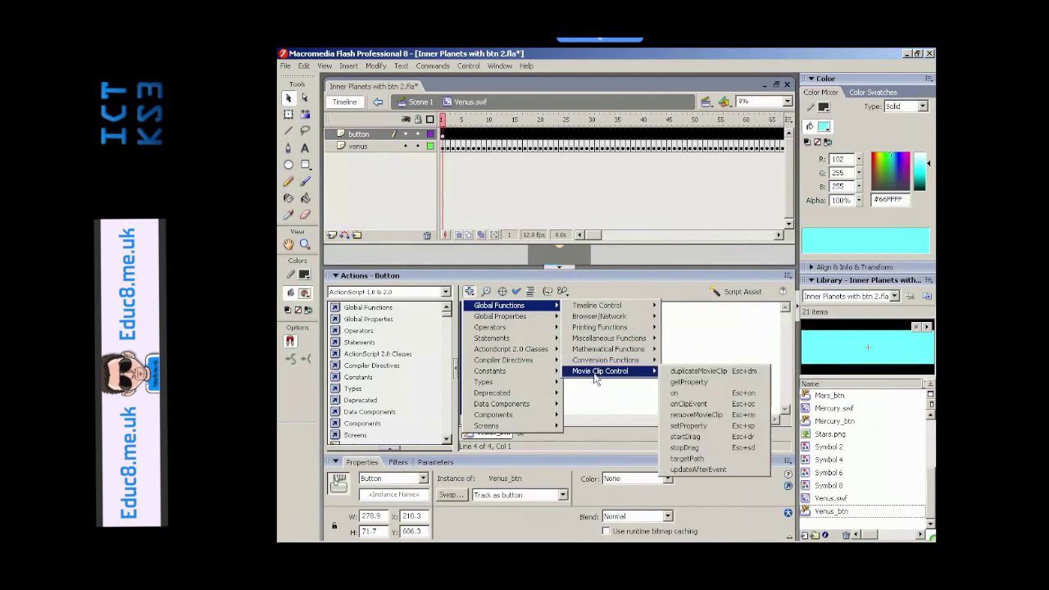
pyautogui.click(688, 394)
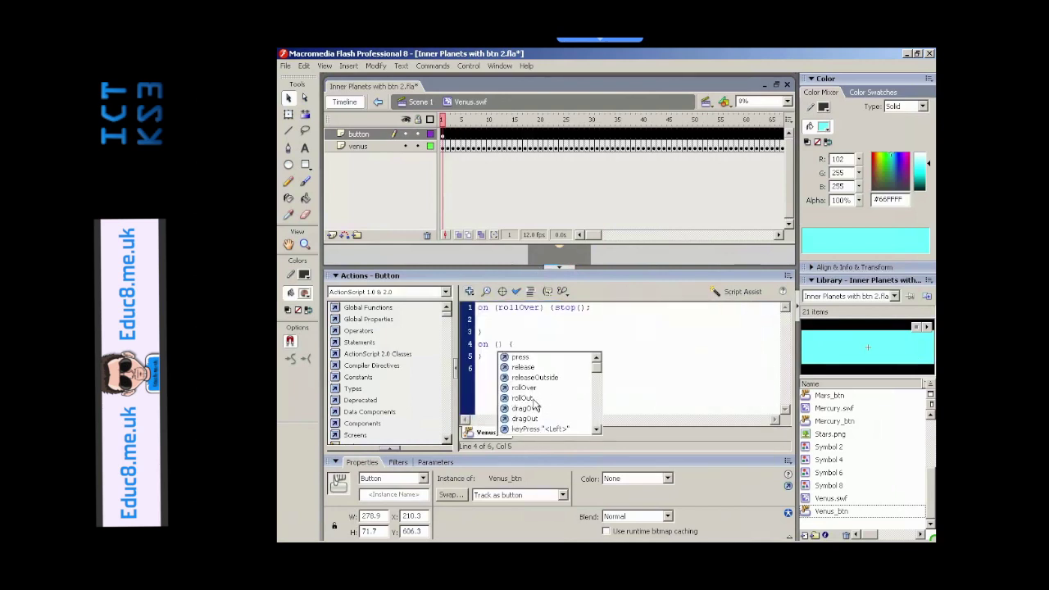
pyautogui.doubleClick(523, 398)
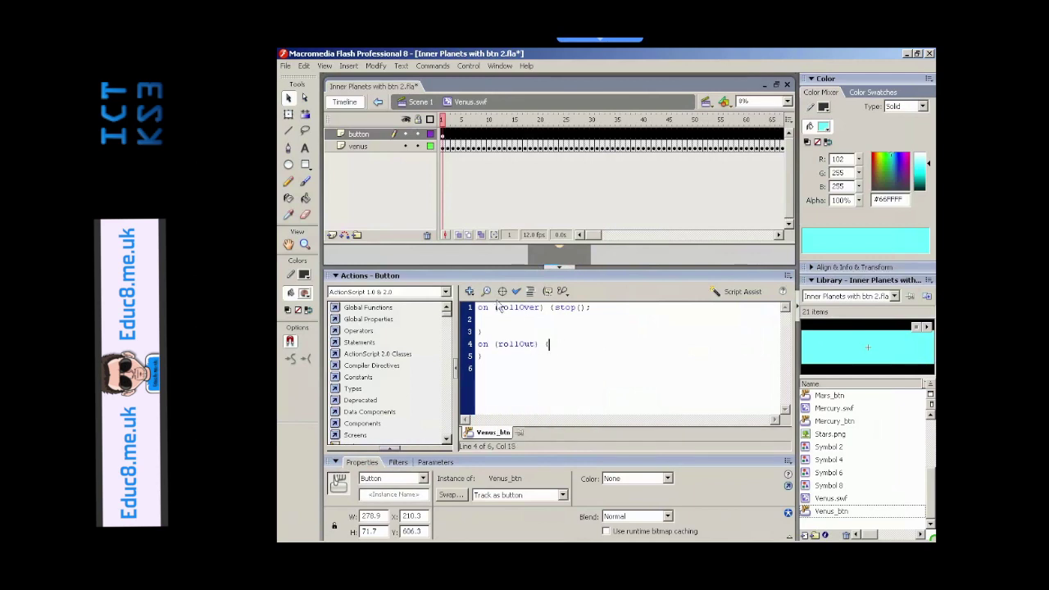
# Step: Insert a play() action inside the on (rollOut) handler and collapse the script editor
pyautogui.click(470, 291)
pyautogui.moveTo(476, 307)
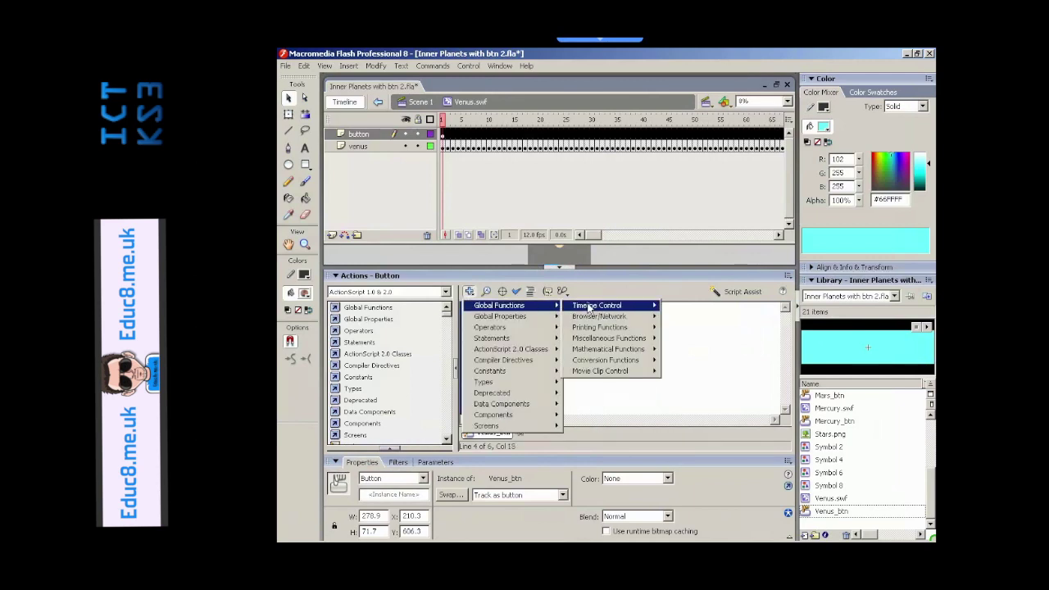
pyautogui.moveTo(592, 308)
pyautogui.click(697, 348)
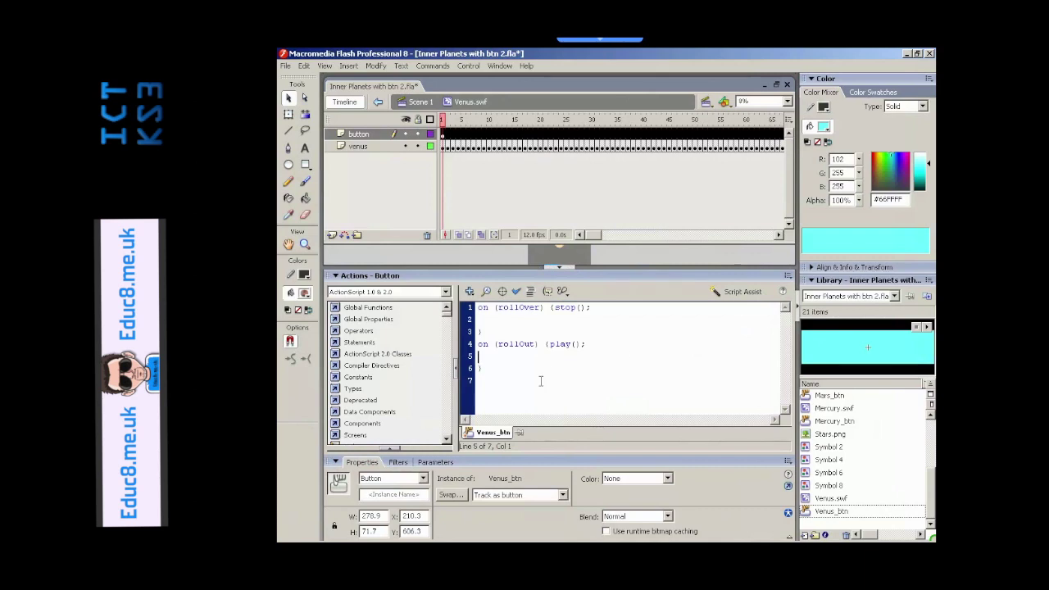
pyautogui.click(388, 274)
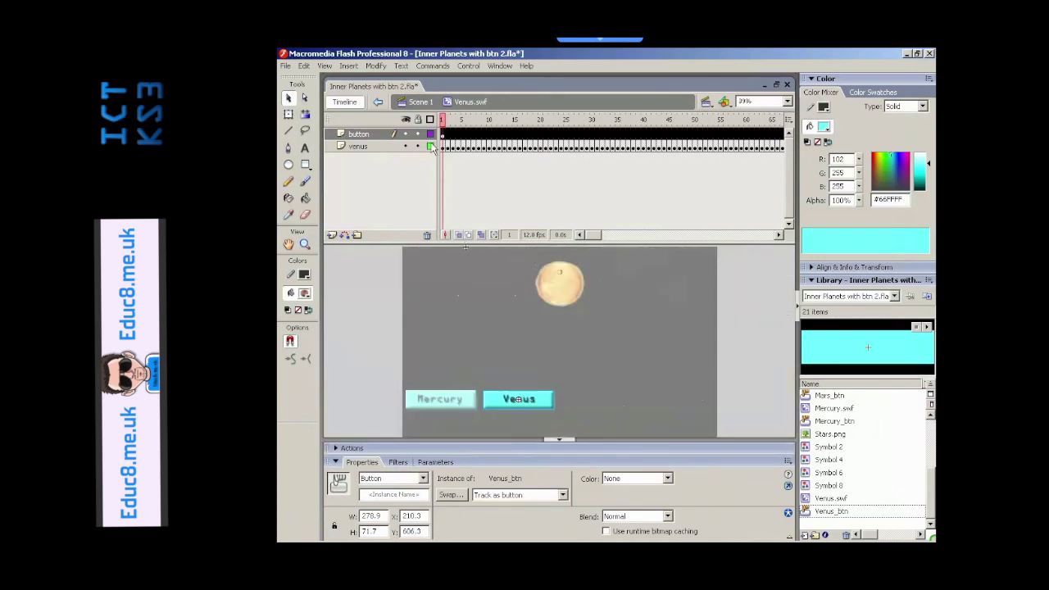
# Step: Return from the Venus movie clip to Scene 1 and save the document
pyautogui.click(420, 101)
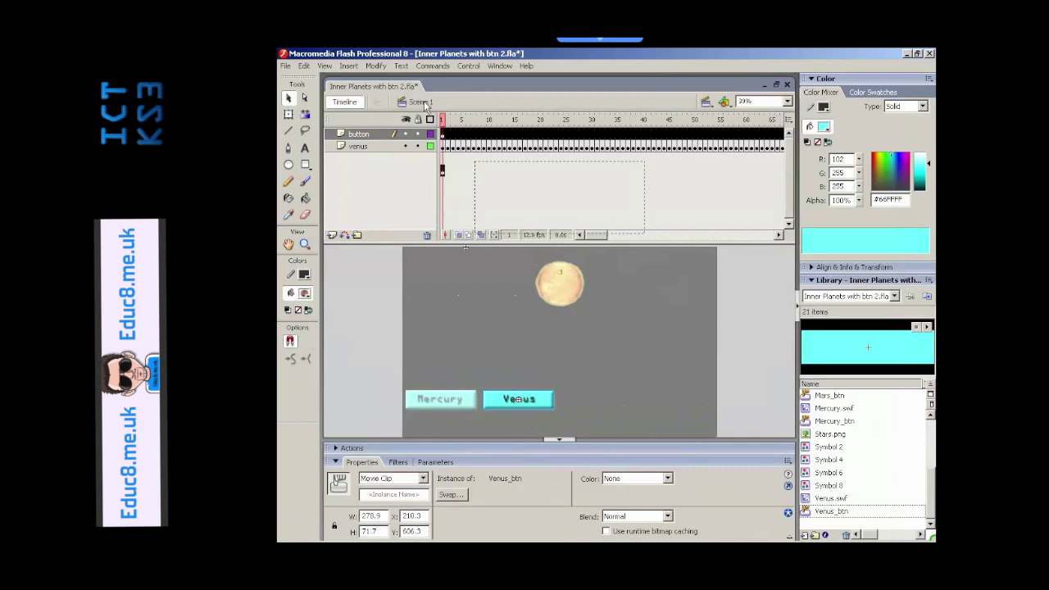
pyautogui.click(288, 67)
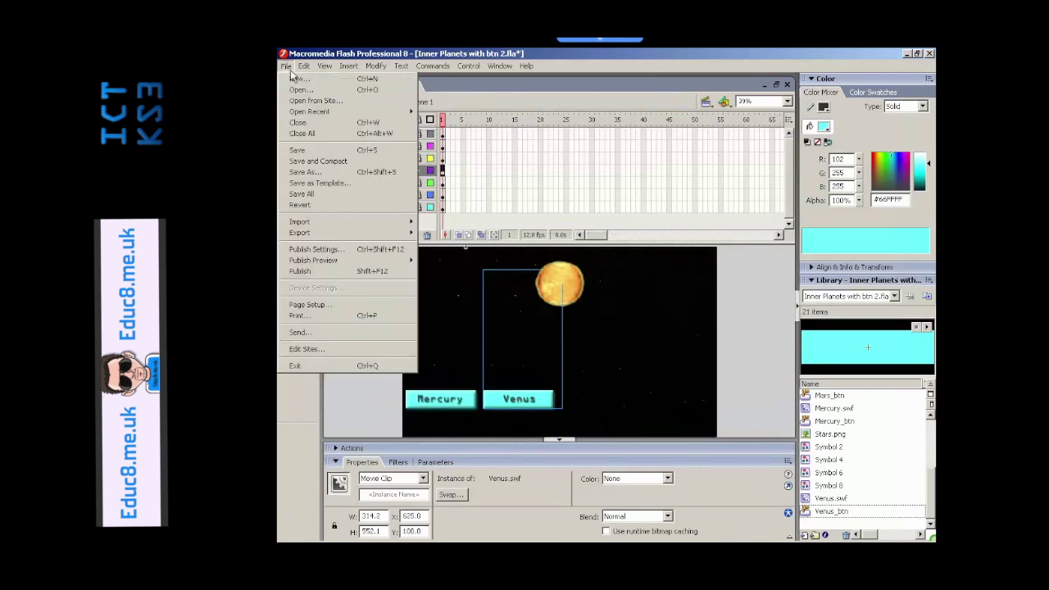
pyautogui.click(313, 151)
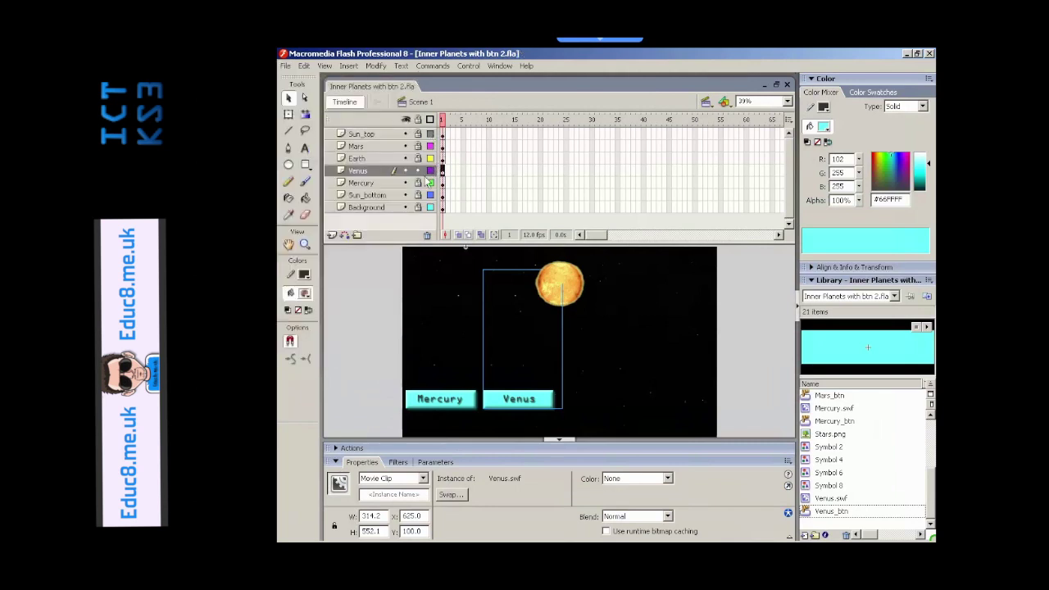
# Step: Lock the Venus layer, then save and publish the Inner Planets with btn 2 animation
pyautogui.click(418, 171)
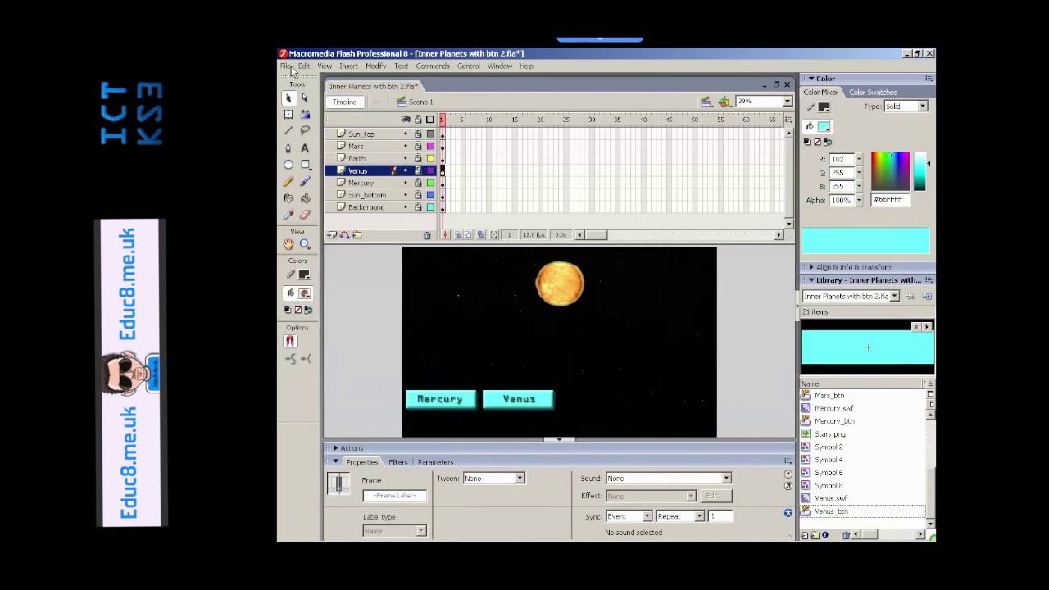
pyautogui.click(286, 66)
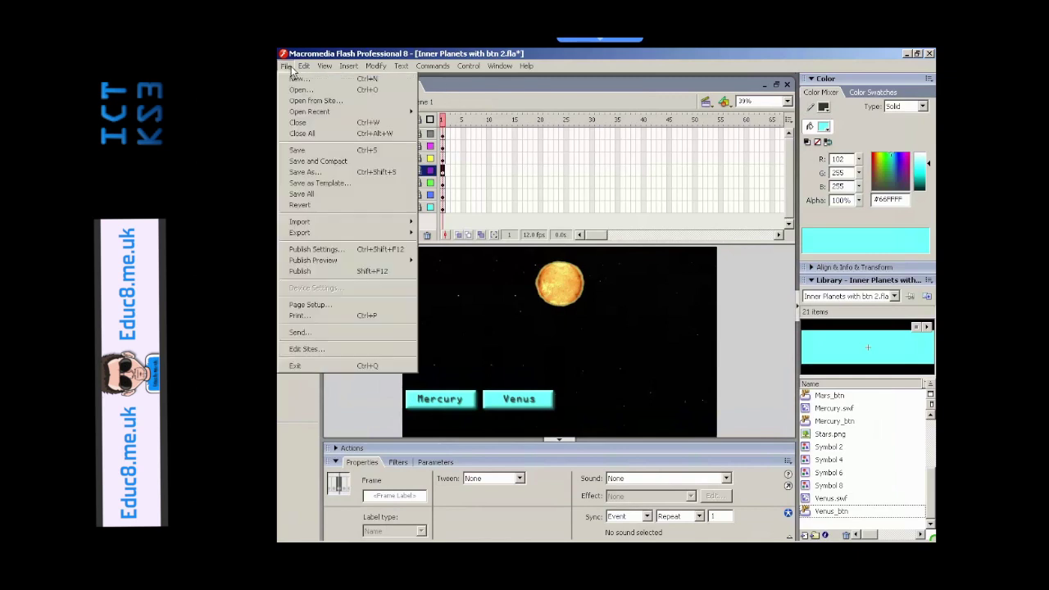
pyautogui.click(299, 149)
pyautogui.click(285, 66)
pyautogui.click(304, 271)
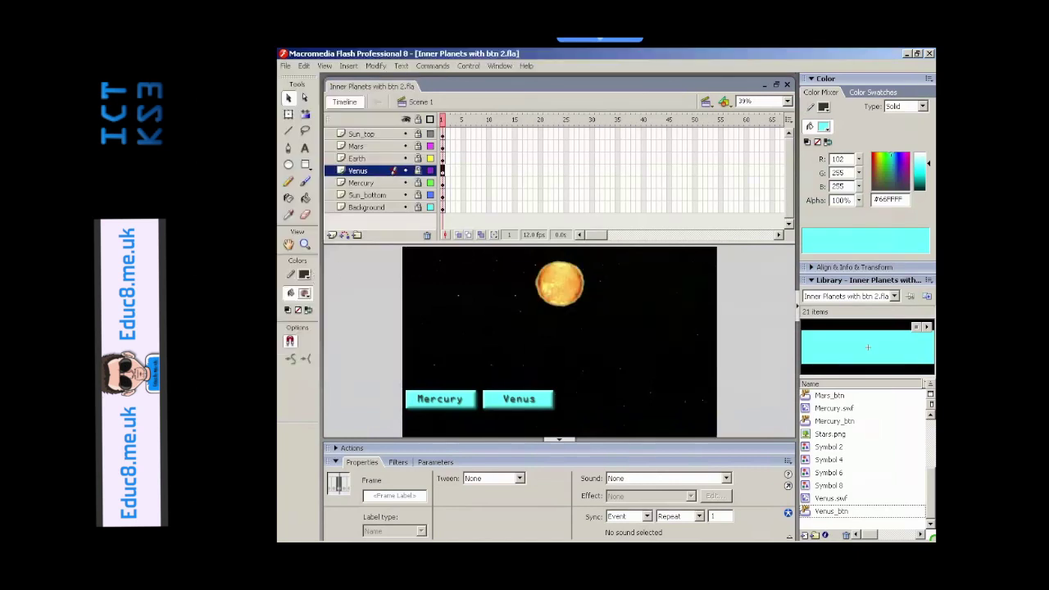
# Step: Open the published Inner Planets with btn 2.swf from the Flash 8 folder in Internet Explorer and maximise the browser window
pyautogui.hotkey('alt', 'Tab')
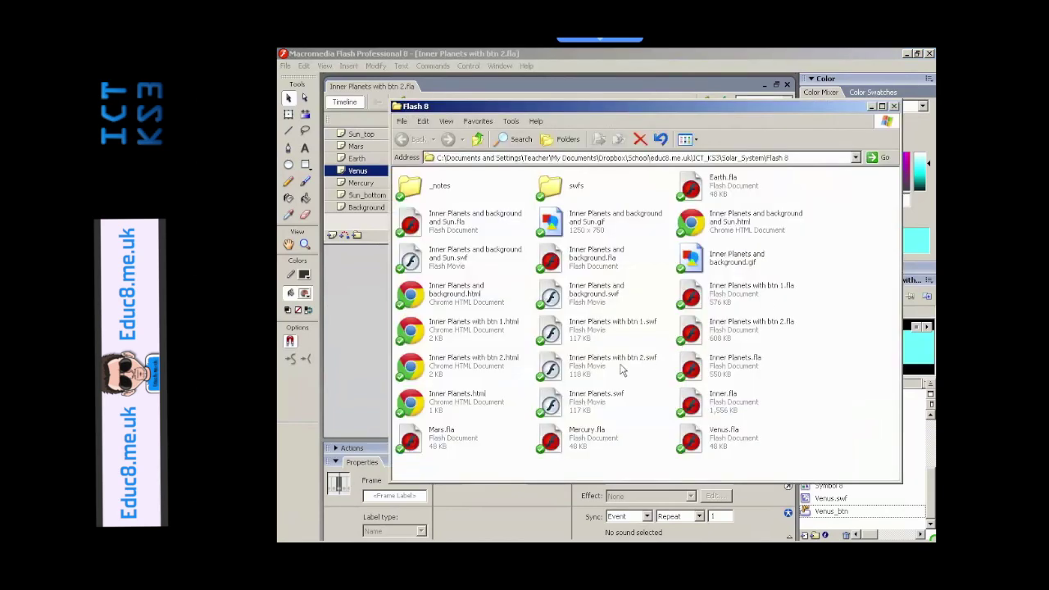
pyautogui.rightClick(621, 371)
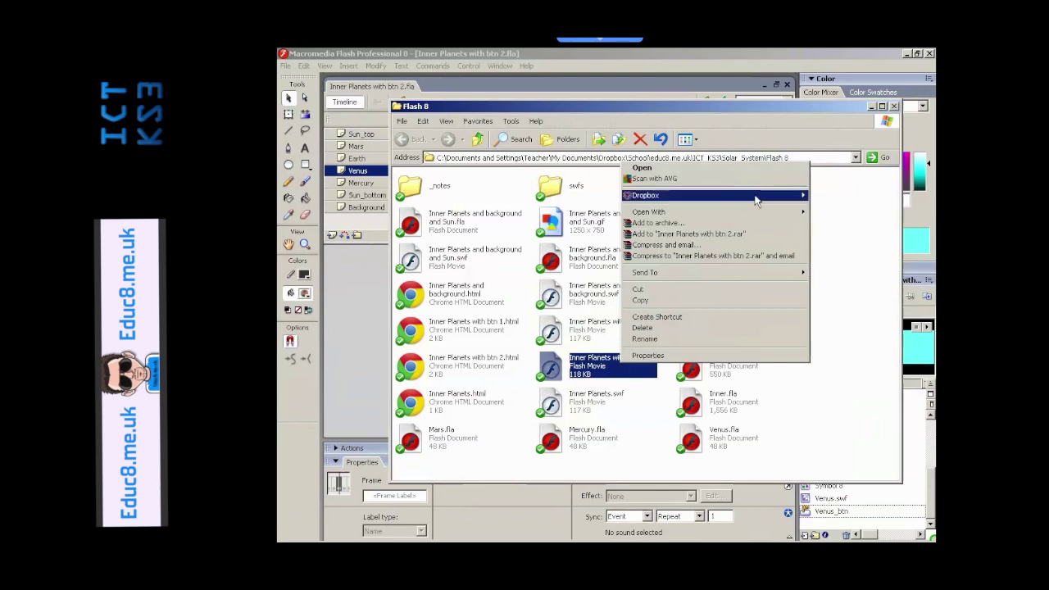
pyautogui.moveTo(748, 215)
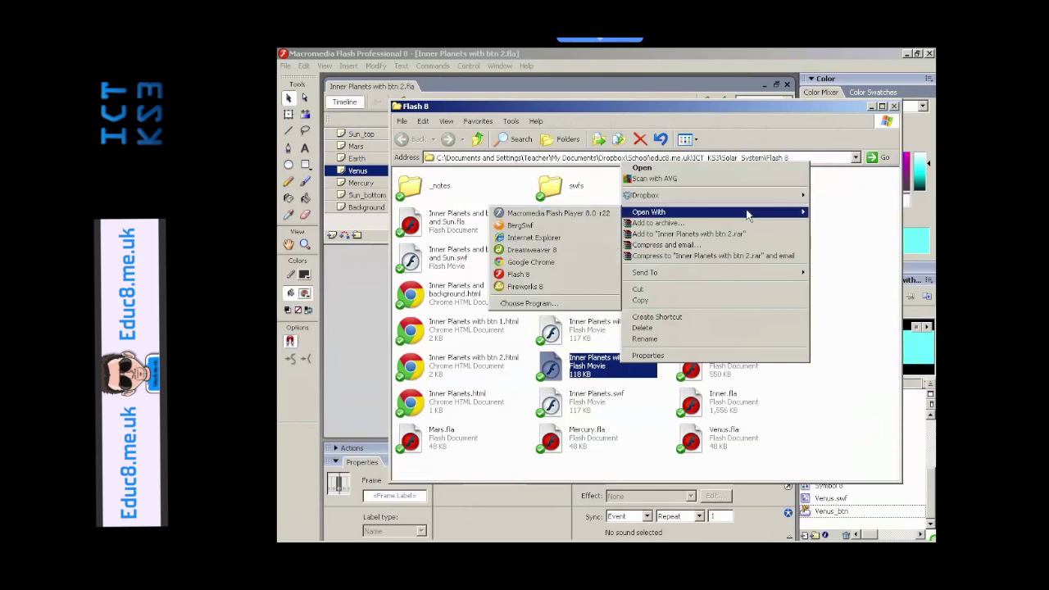
pyautogui.click(580, 243)
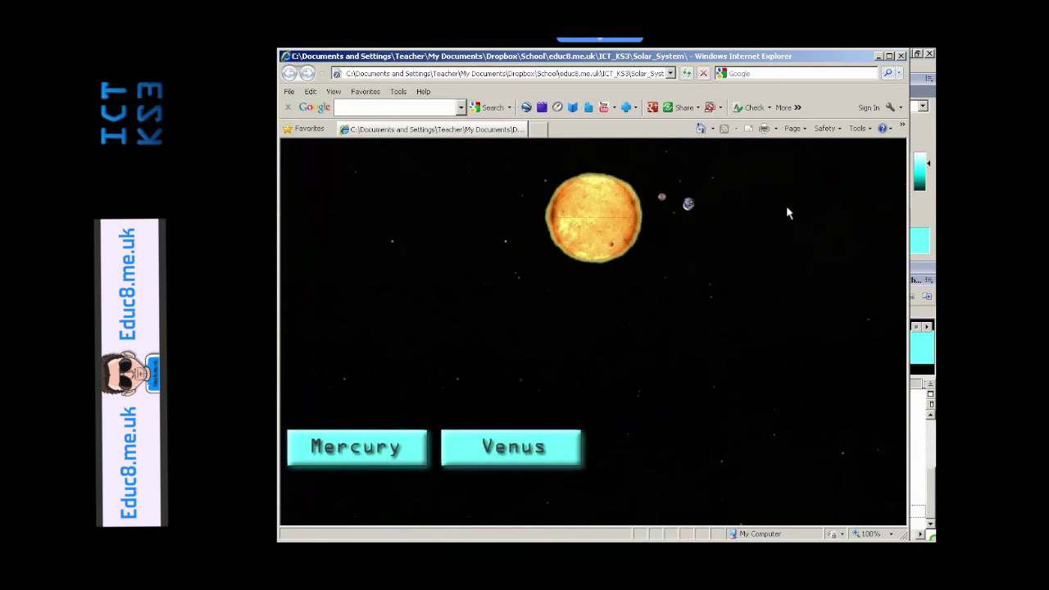
pyautogui.click(889, 56)
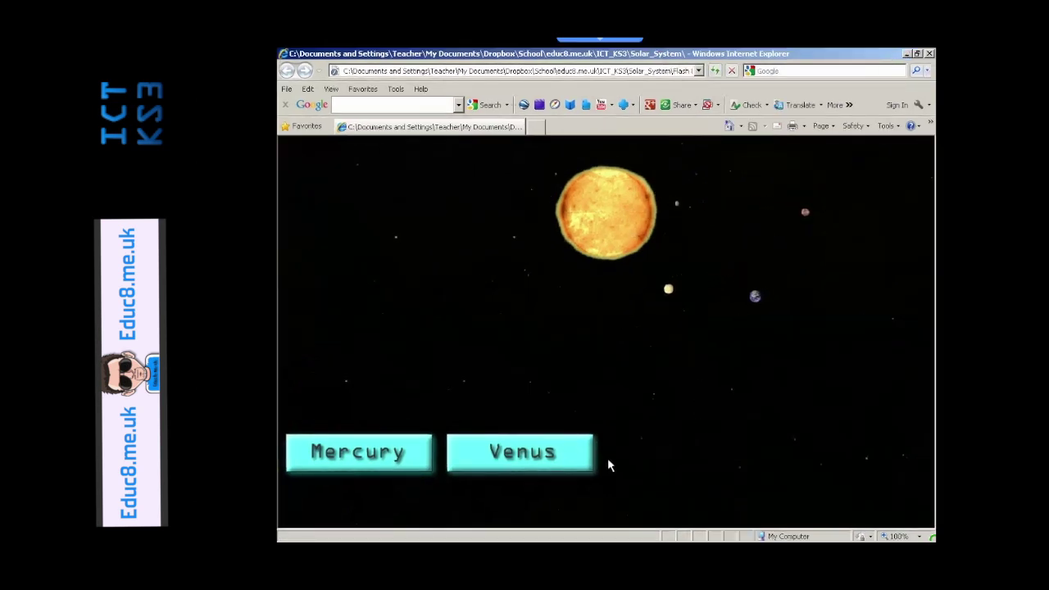
# Step: Test the Venus and Mercury buttons in the published movie, checking each planet's rollover motion and distance information
pyautogui.click(563, 445)
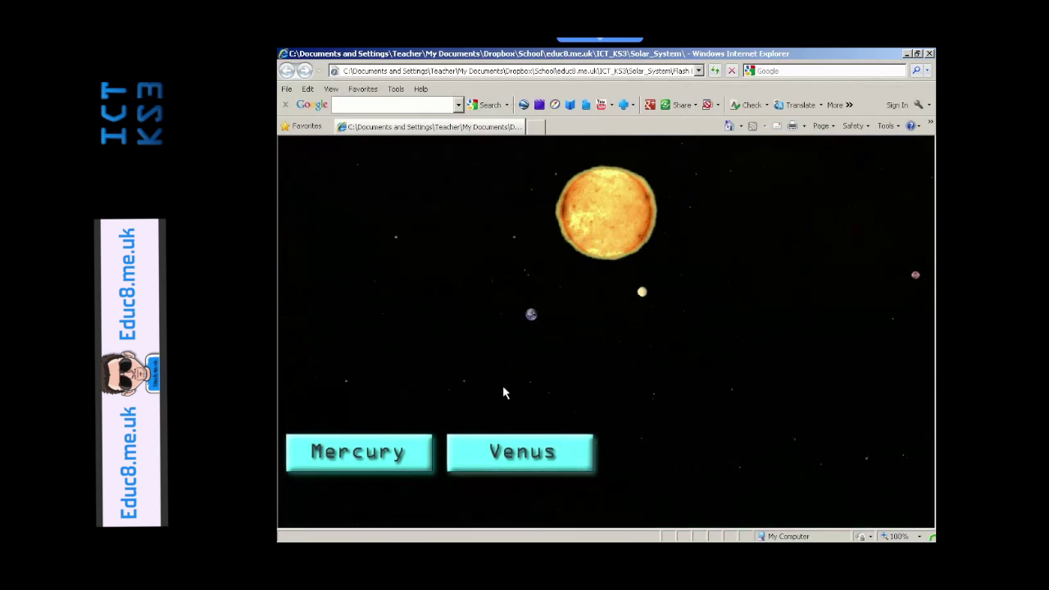
pyautogui.moveTo(411, 445)
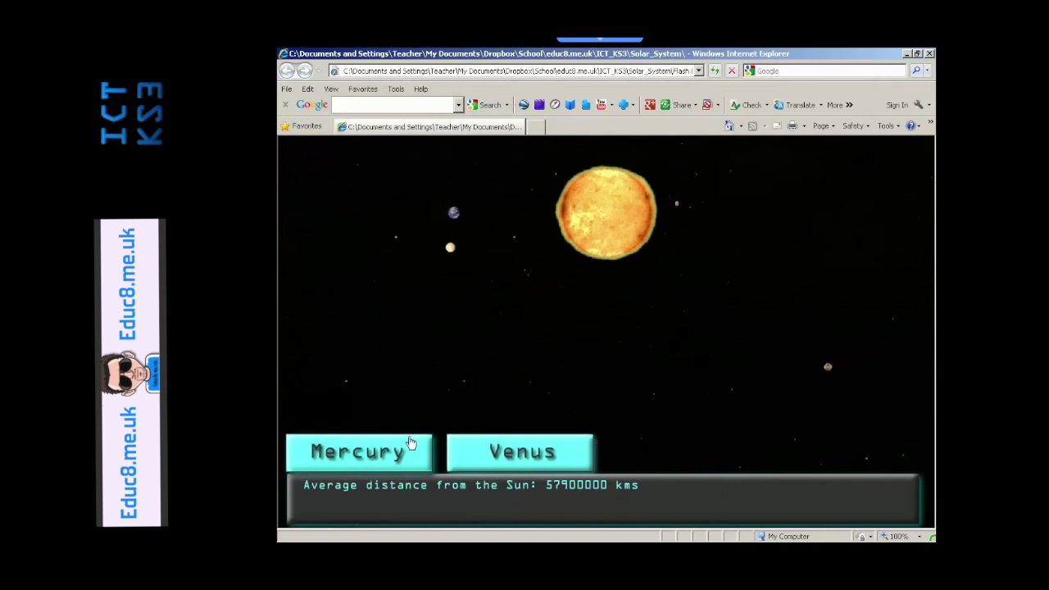
pyautogui.moveTo(504, 453)
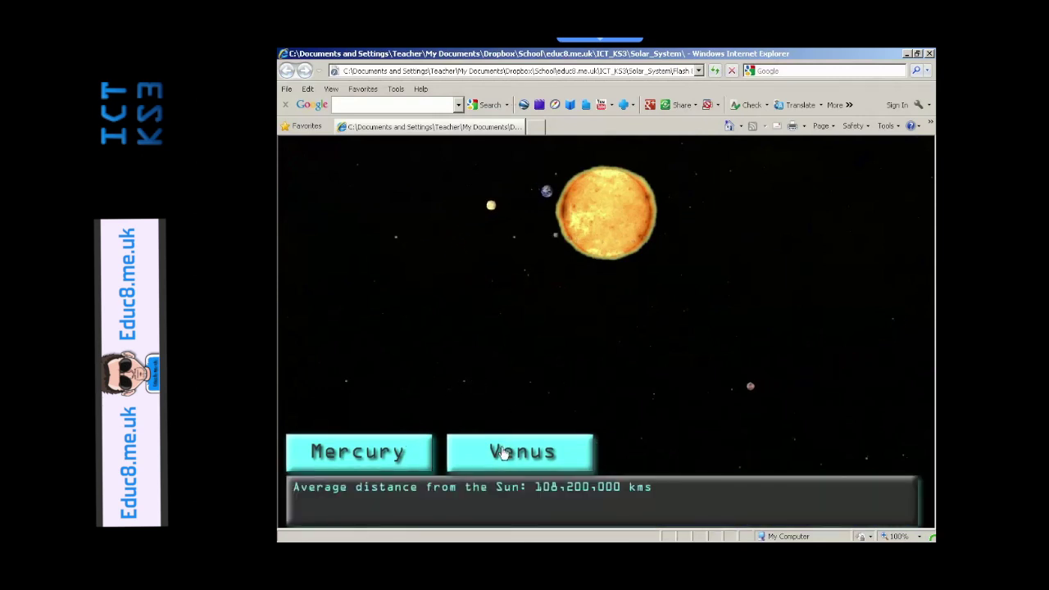